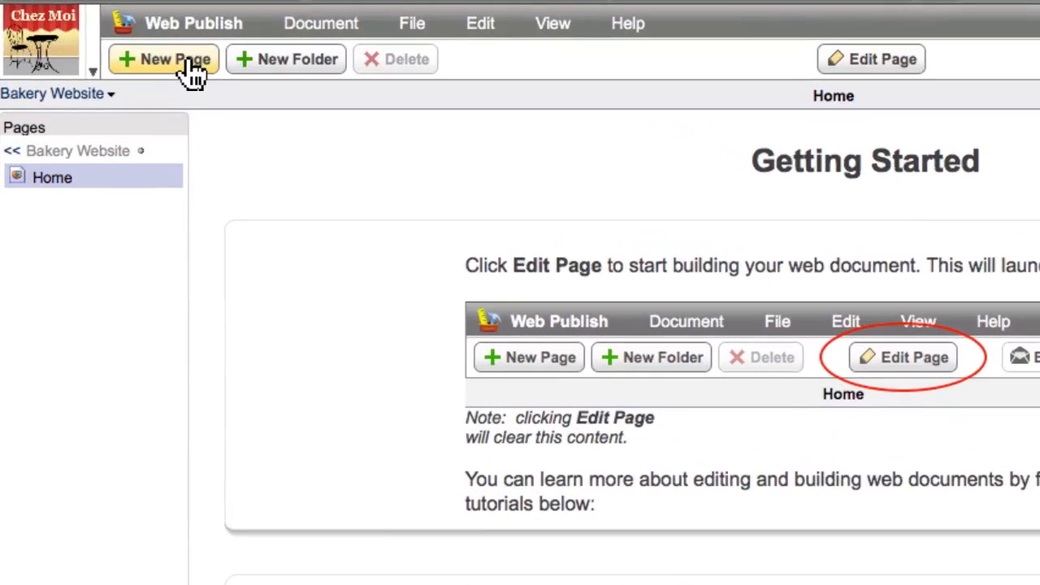
Step: Create a new page named "layout" in the Bakery Website
{"action": "left_click", "coordinate": [142, 39]}
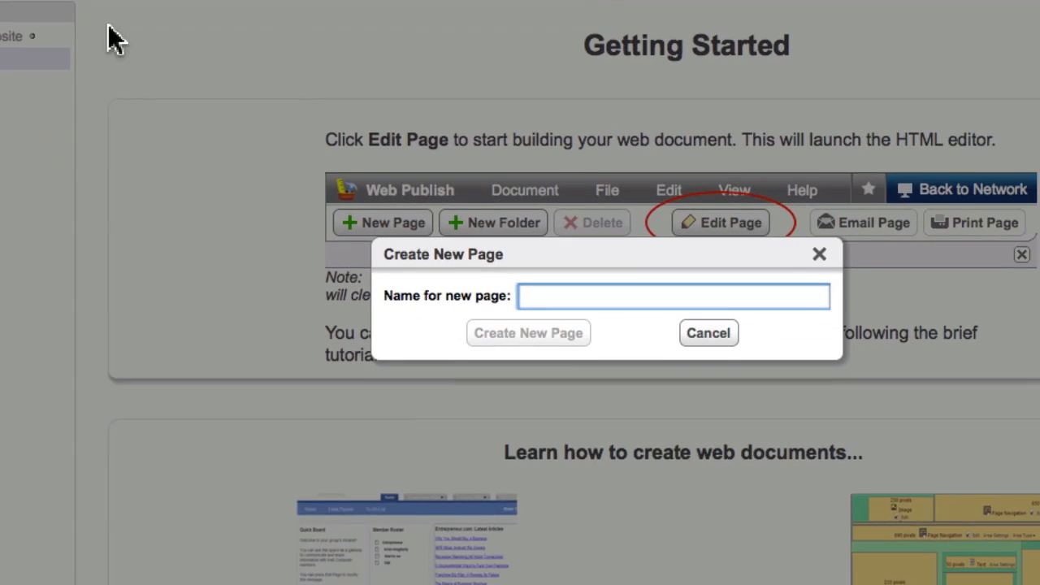
{"action": "type", "text": "layout"}
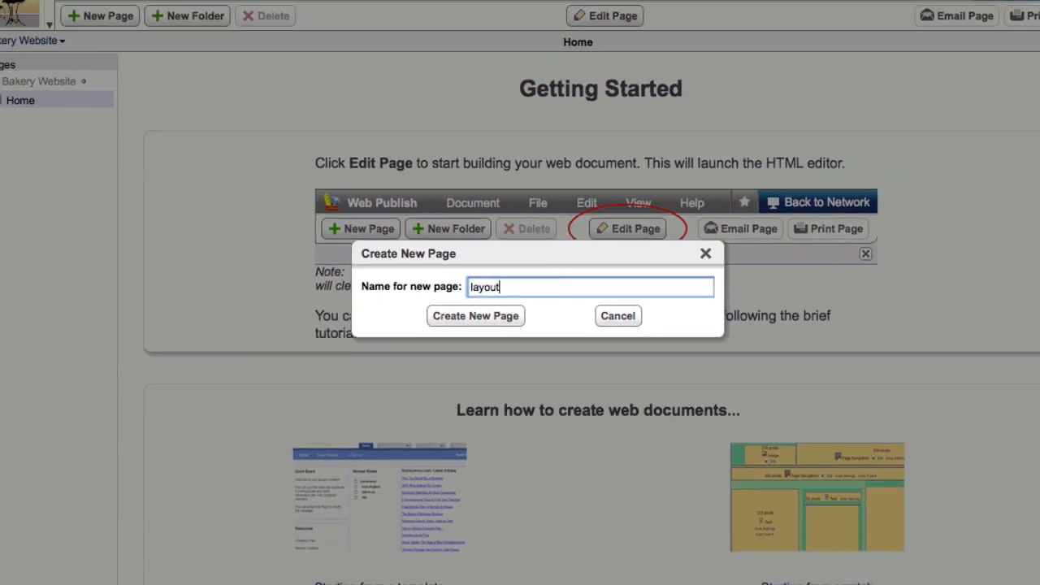
{"action": "key", "text": "Return"}
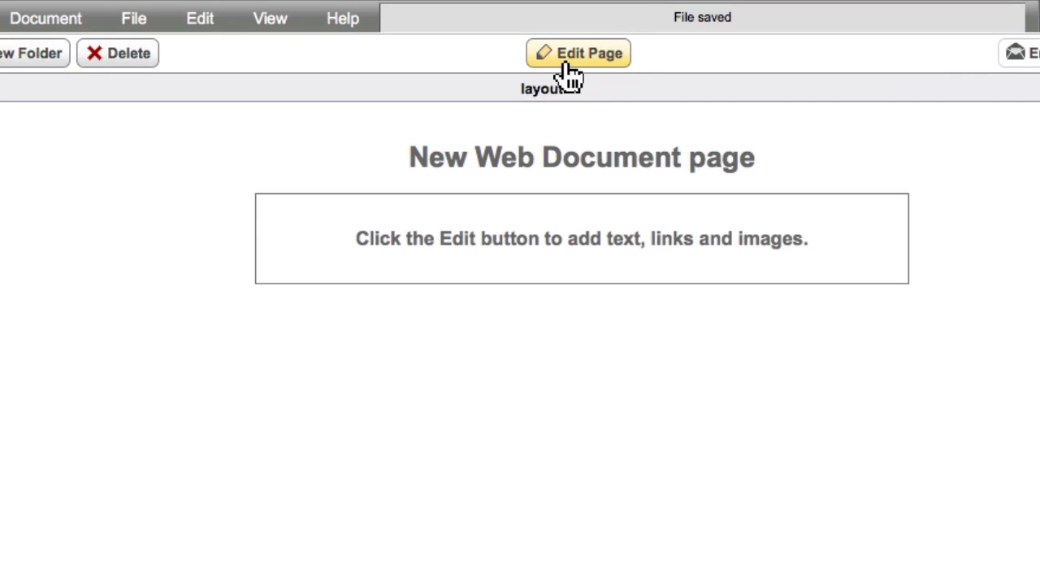
Step: Start editing the new page, show its page layout and enable the use of Page Layout
{"action": "left_click", "coordinate": [573, 58]}
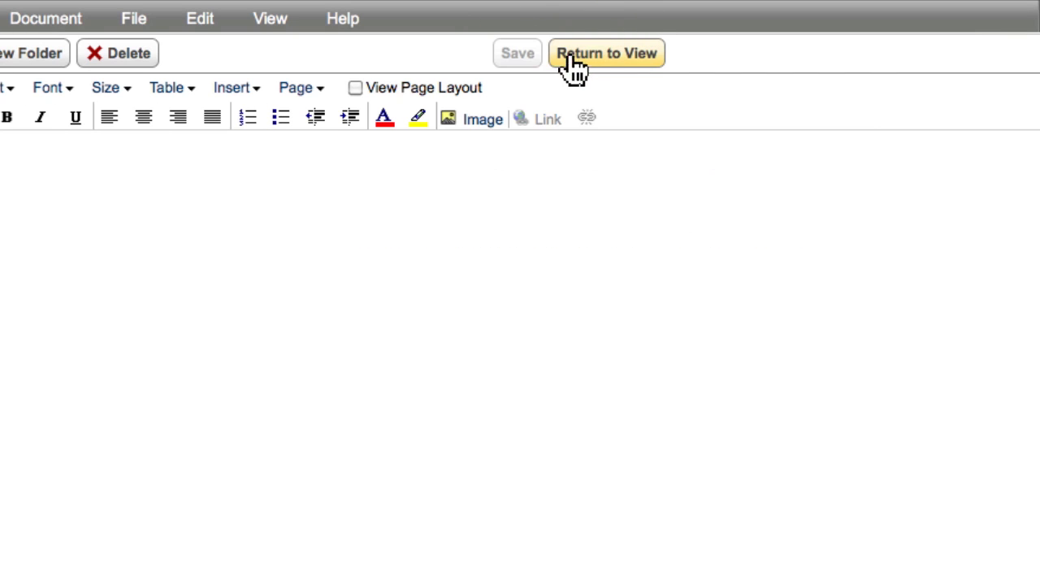
{"action": "left_click", "coordinate": [356, 87]}
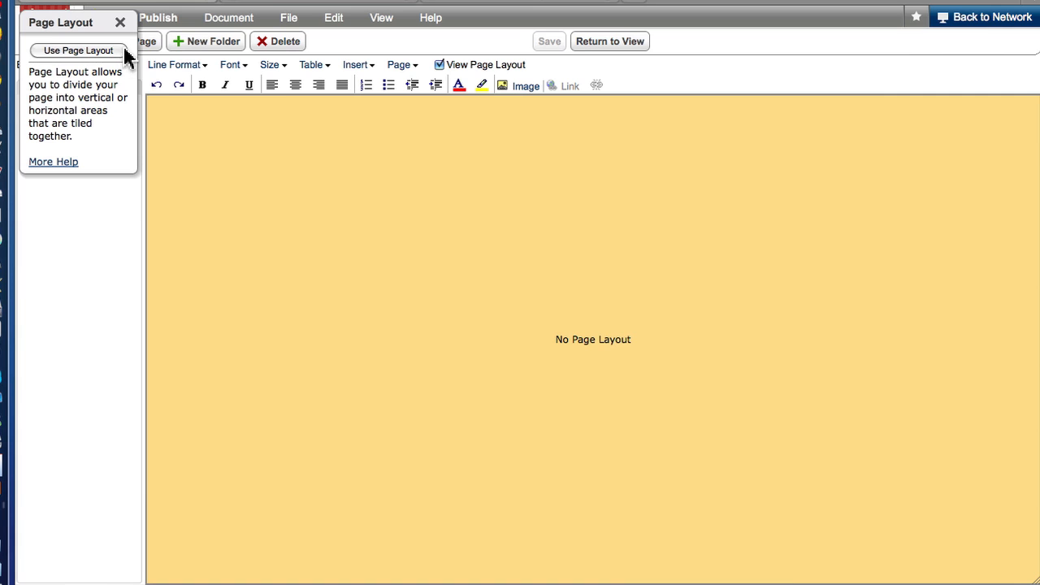
{"action": "left_click", "coordinate": [98, 51]}
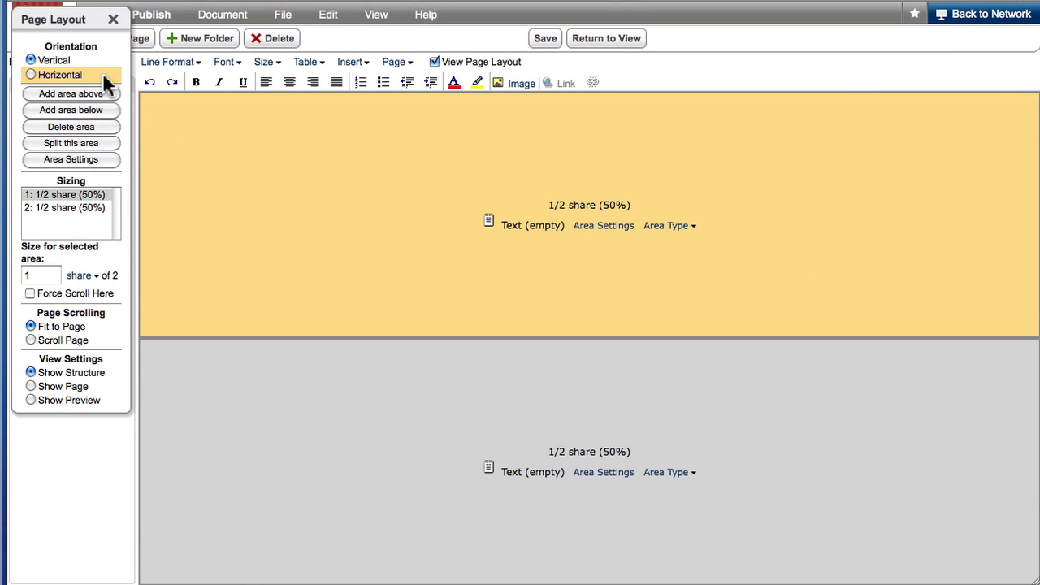
Step: Set the layout orientation to horizontal and add an area to the right of the first one, making three columns
{"action": "left_click", "coordinate": [70, 71]}
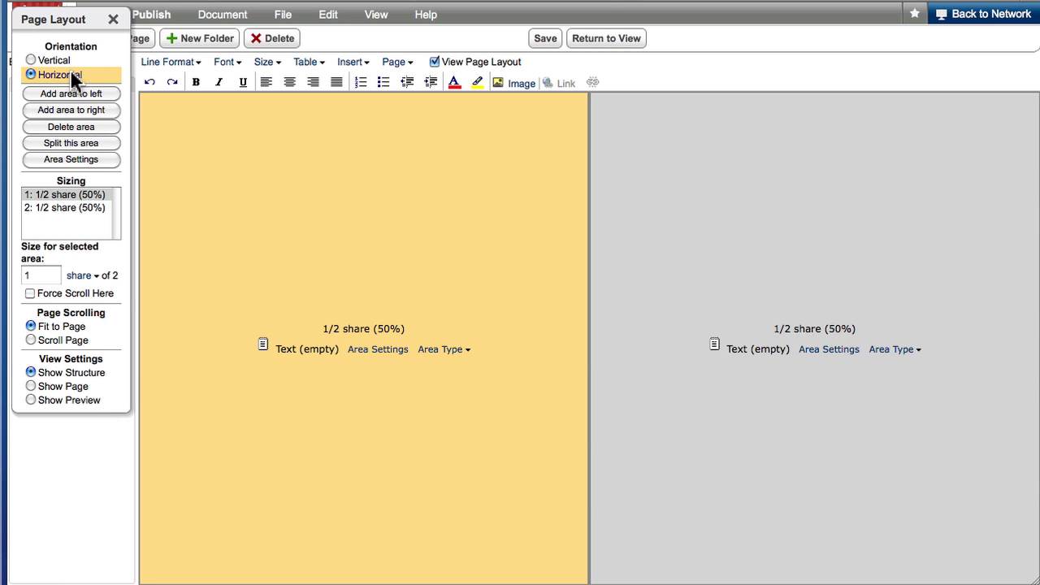
{"action": "left_click", "coordinate": [92, 111]}
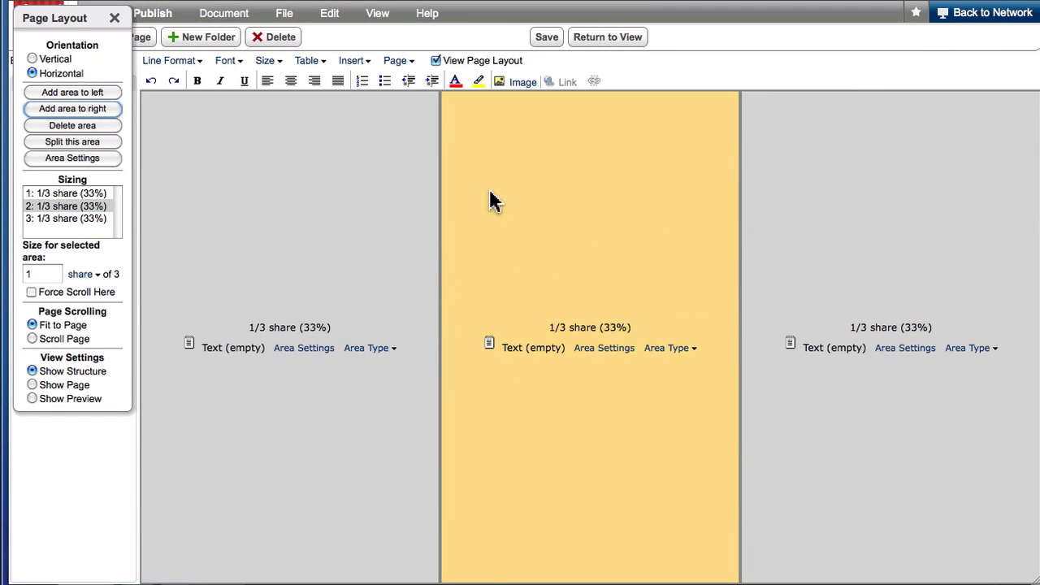
{"action": "left_click", "coordinate": [242, 104]}
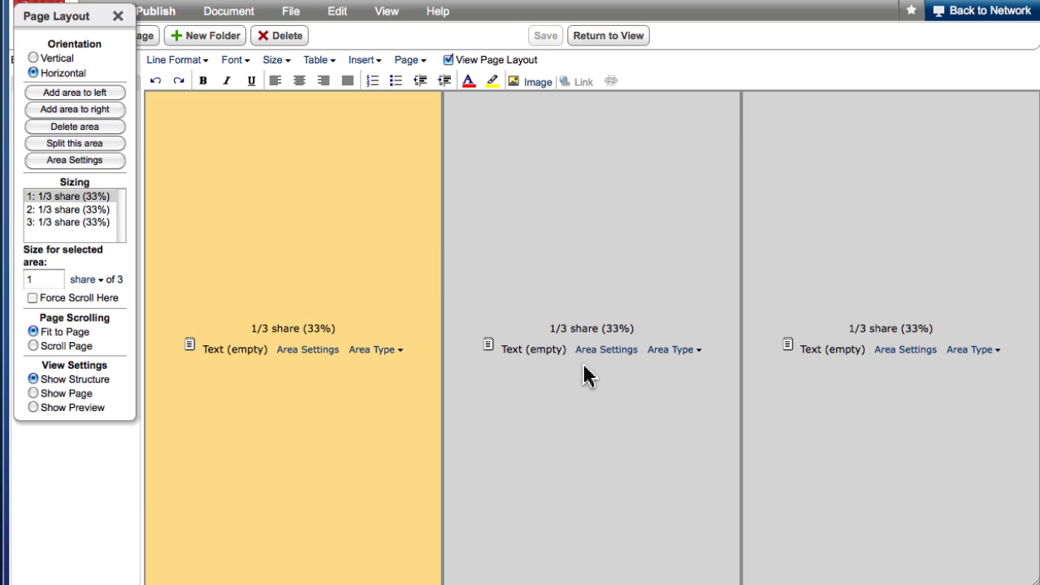
Step: Set the middle column's size to 5 shares and resize the browser window to check how the columns scale
{"action": "left_click", "coordinate": [586, 375]}
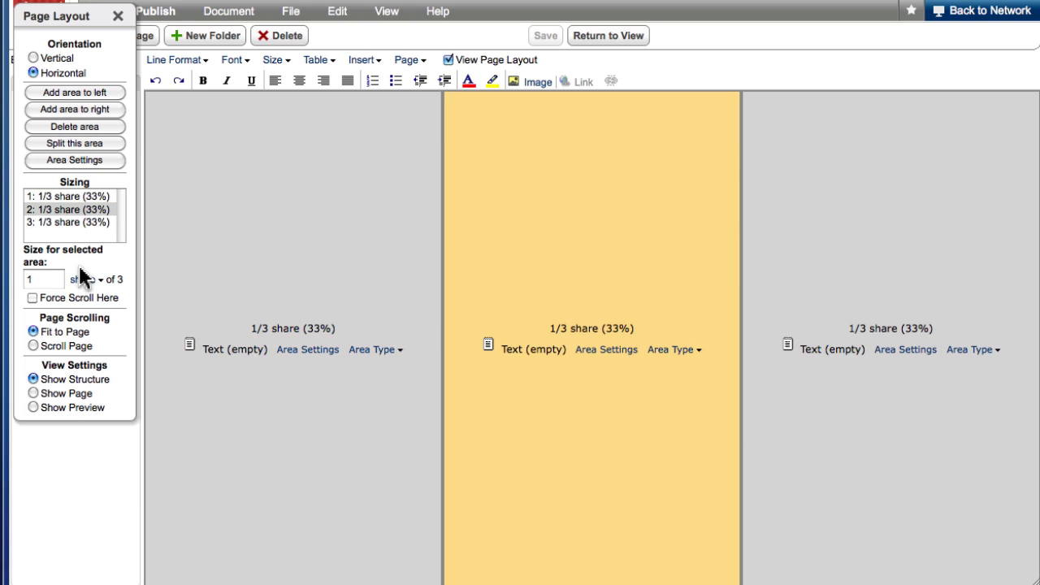
{"action": "left_click", "coordinate": [46, 279]}
{"action": "key", "text": "BackSpace"}
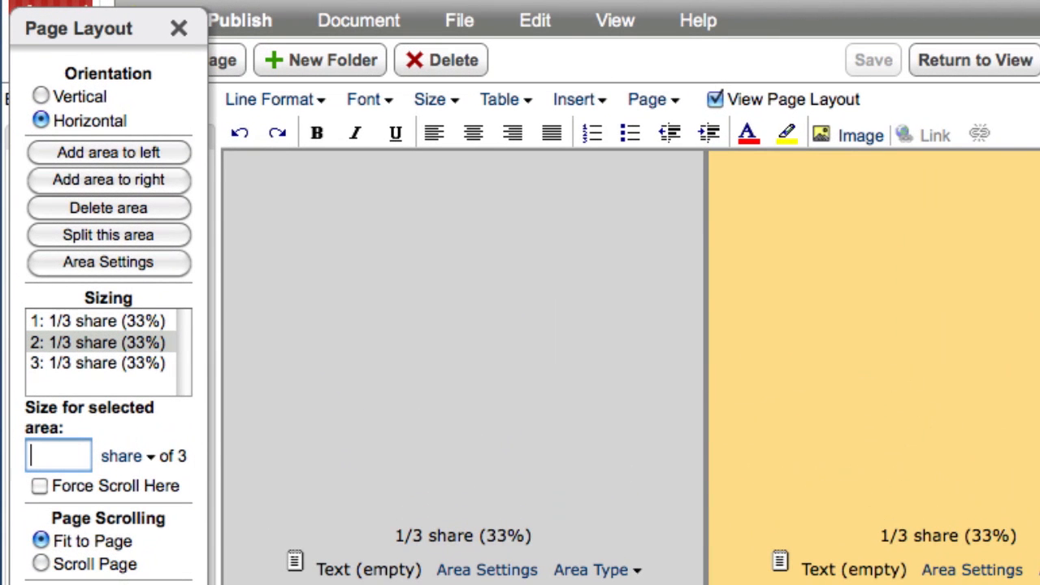
{"action": "type", "text": "5"}
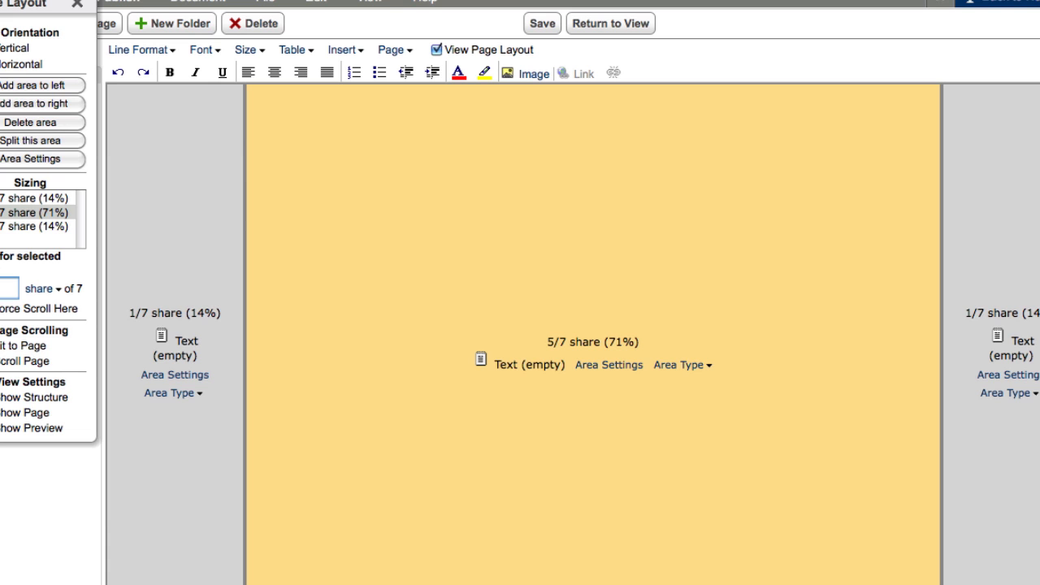
{"action": "left_click", "coordinate": [773, 537]}
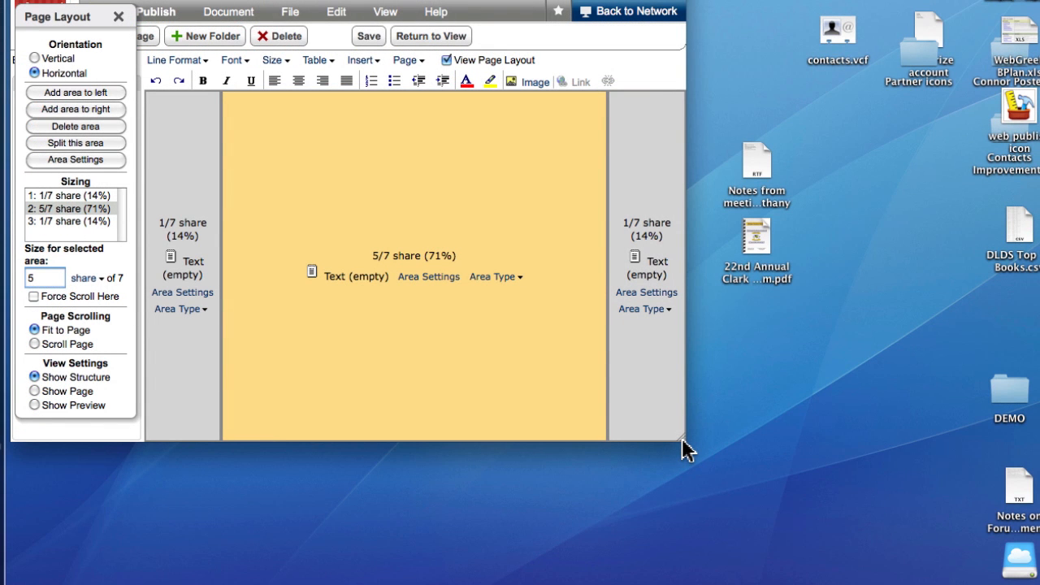
{"action": "left_click_drag", "start_coordinate": [683, 440], "coordinate": [884, 530]}
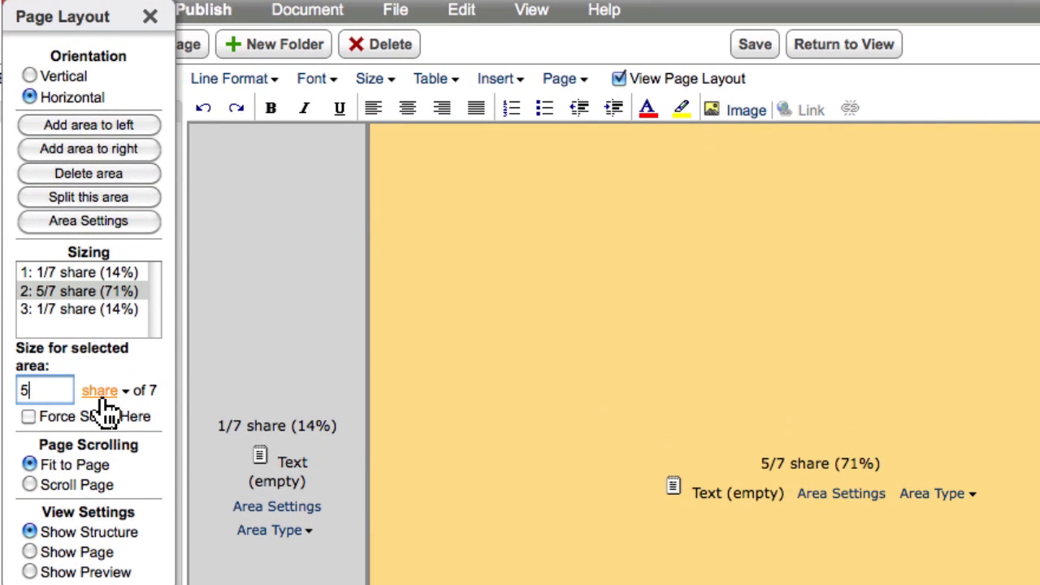
Step: Set the middle column to a fixed width of 750 pixels and test it by resizing the browser window
{"action": "left_click", "coordinate": [85, 279]}
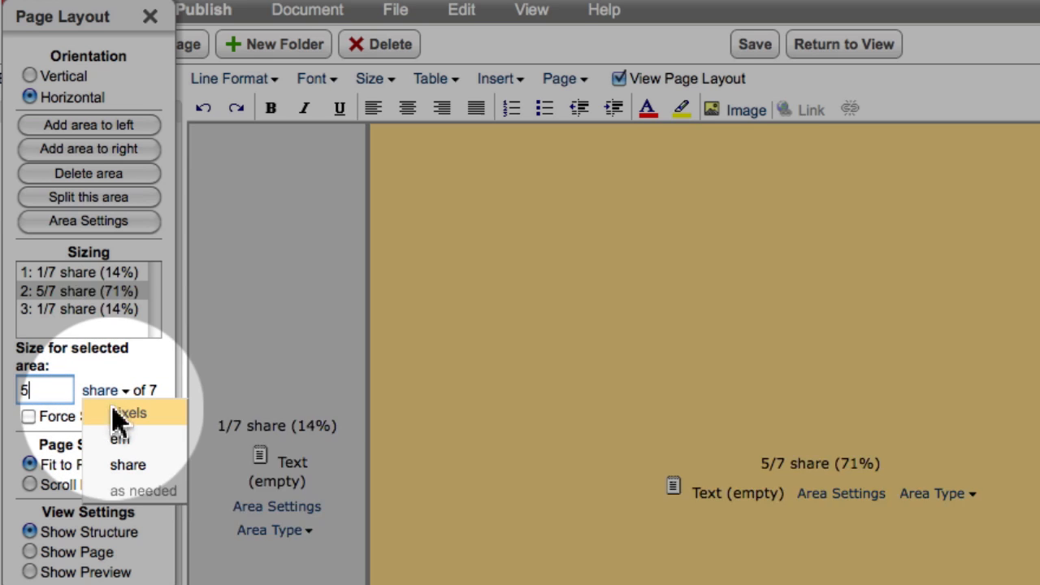
{"action": "left_click", "coordinate": [114, 416]}
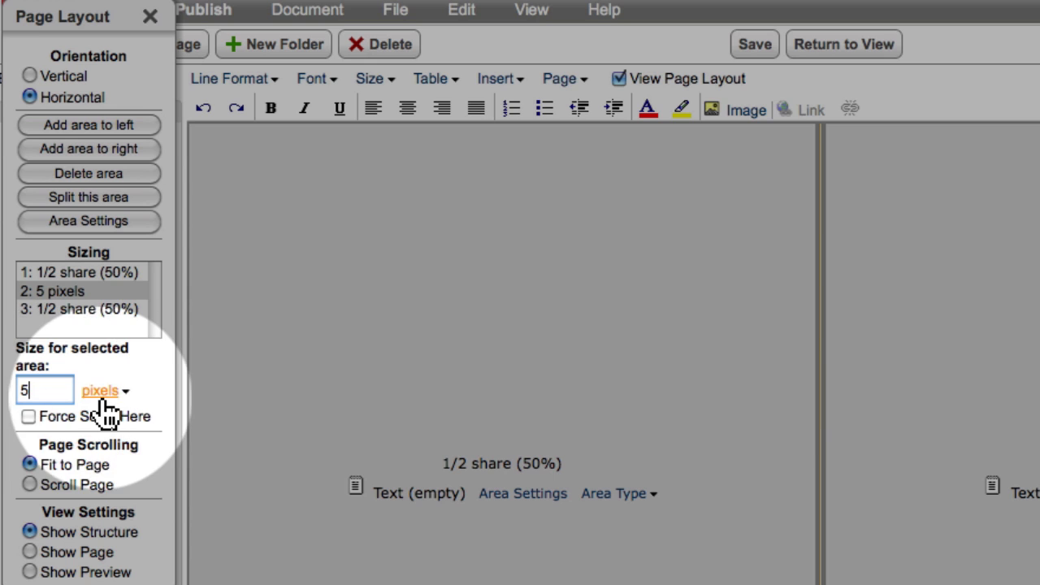
{"action": "key", "text": "BackSpace"}
{"action": "type", "text": "750"}
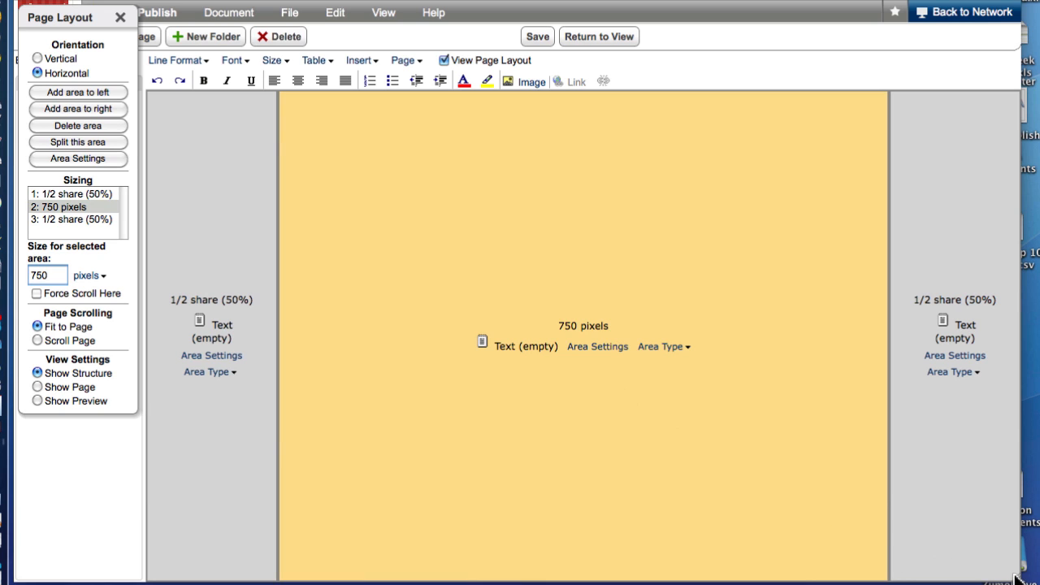
{"action": "left_click_drag", "start_coordinate": [1016, 578], "coordinate": [855, 535]}
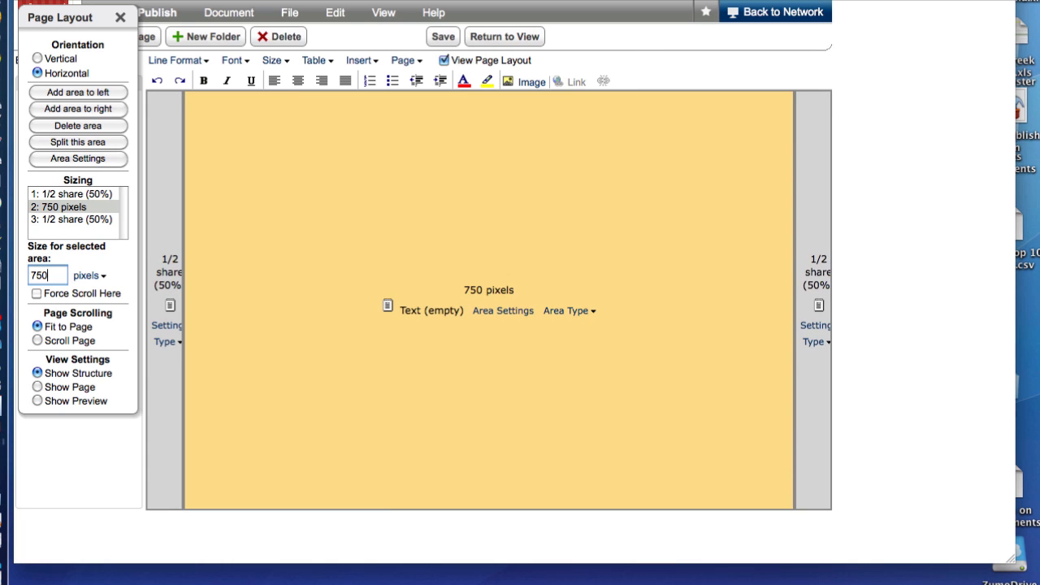
{"action": "left_click_drag", "start_coordinate": [1011, 559], "coordinate": [1024, 581]}
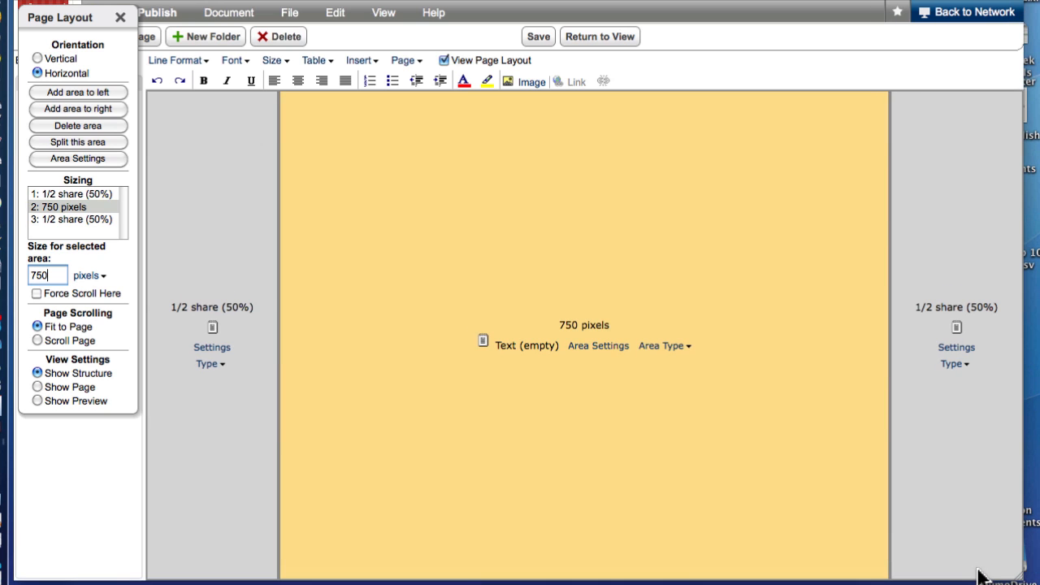
Step: Split the middle 750-pixel column vertically and add an area below, making three stacked rows
{"action": "left_click", "coordinate": [215, 186]}
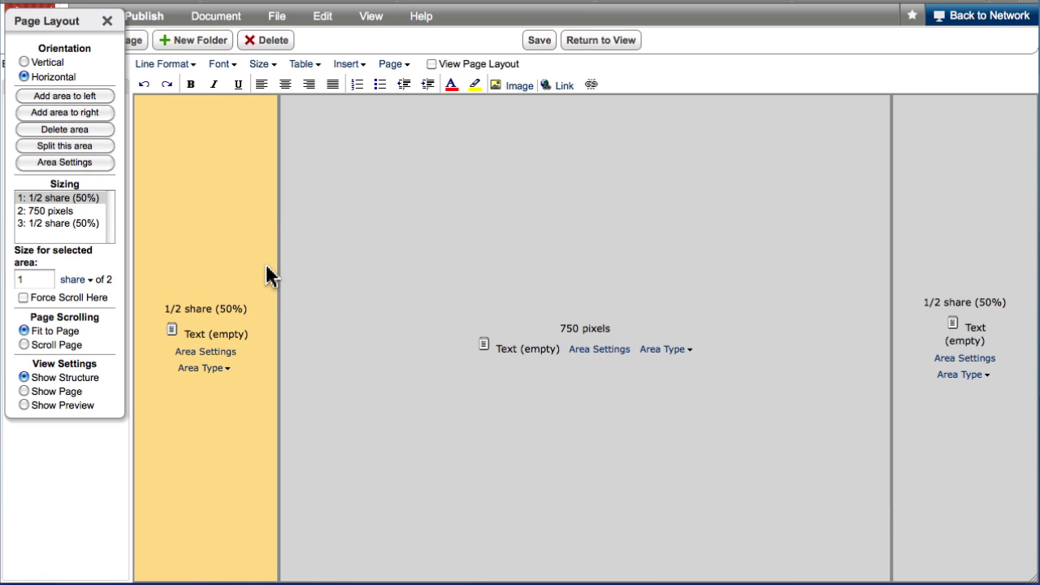
{"action": "left_click", "coordinate": [381, 294]}
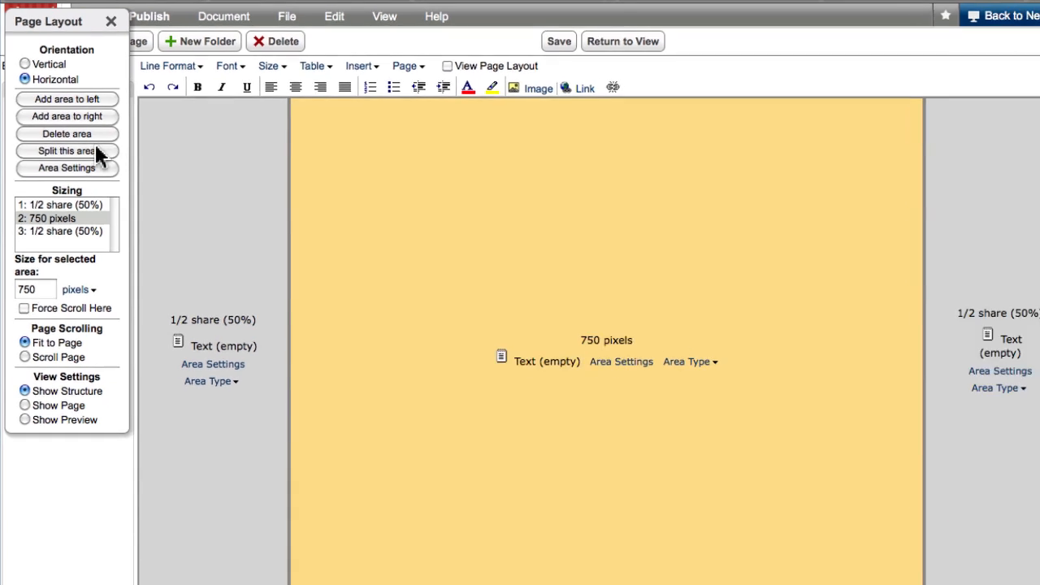
{"action": "left_click", "coordinate": [97, 147]}
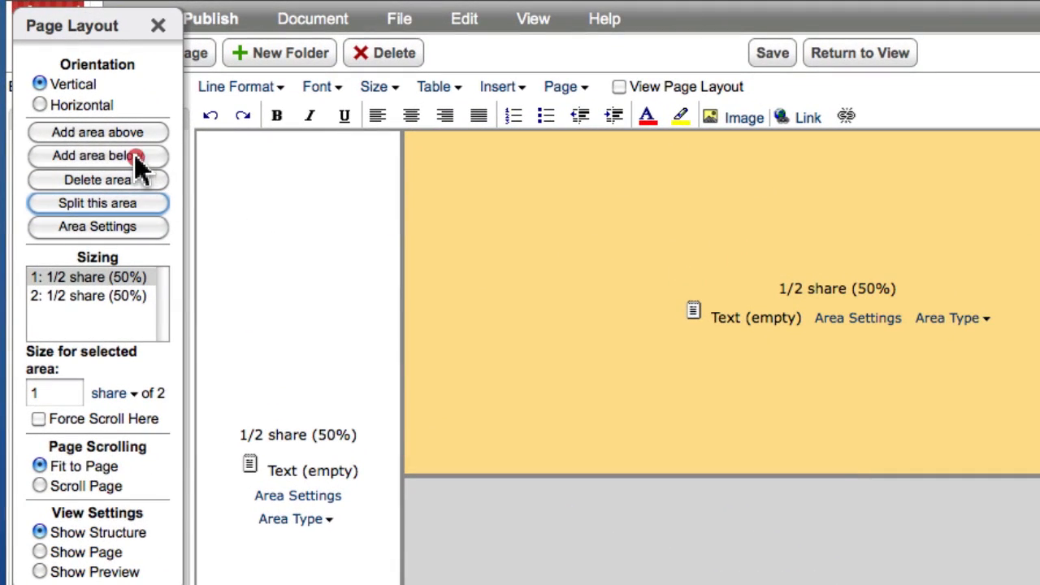
{"action": "left_click", "coordinate": [137, 158]}
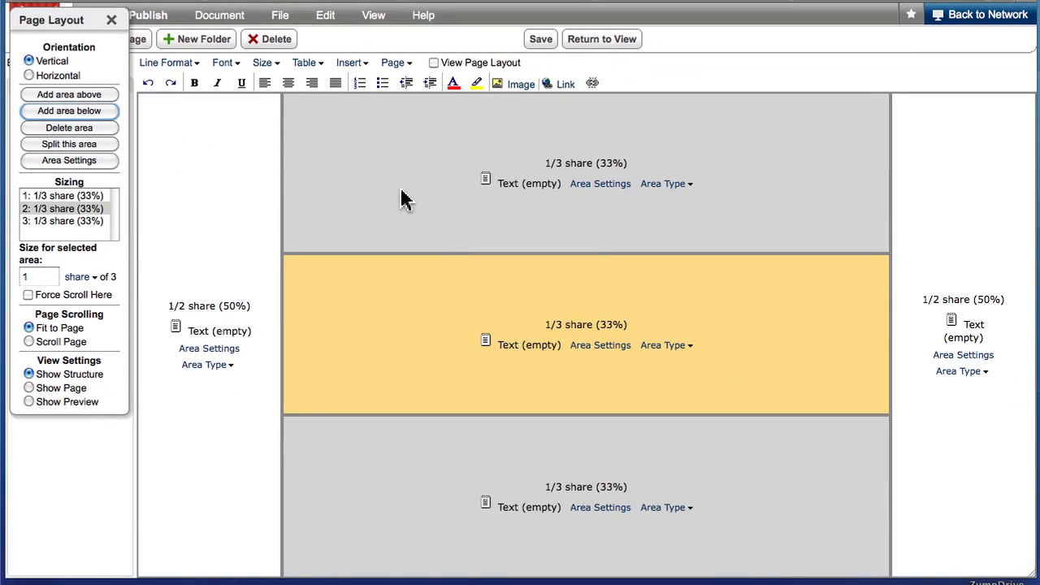
Step: Set the top row of the middle column to a fixed height of 15 pixels
{"action": "left_click", "coordinate": [404, 200]}
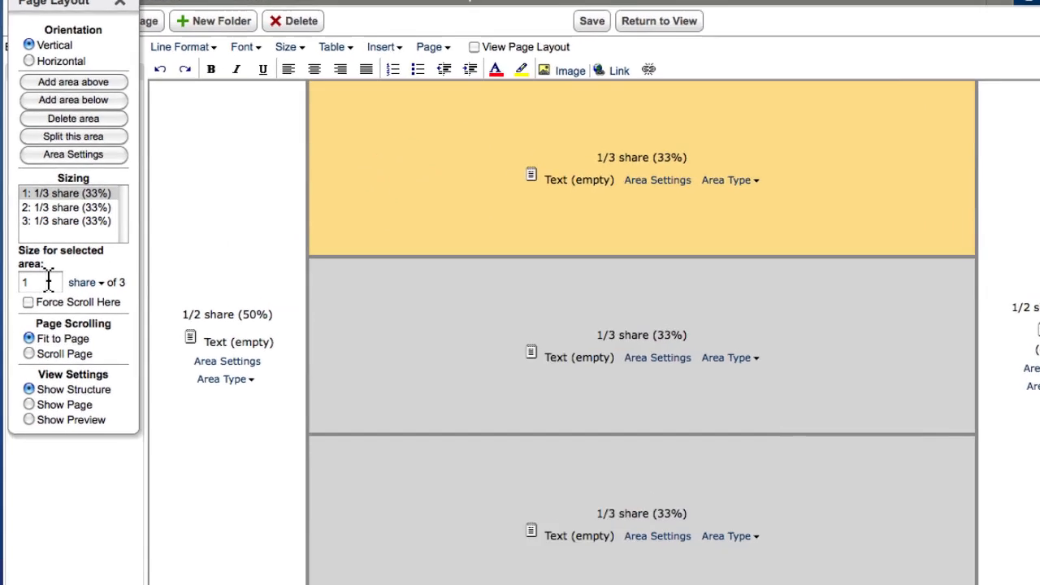
{"action": "left_click", "coordinate": [75, 278]}
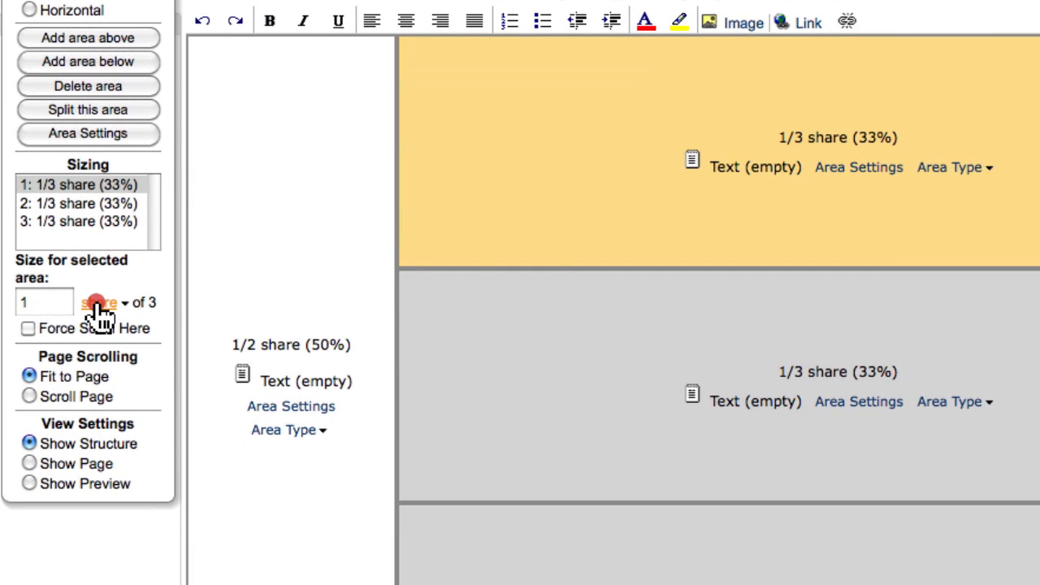
{"action": "left_click", "coordinate": [100, 327]}
{"action": "left_click", "coordinate": [35, 302]}
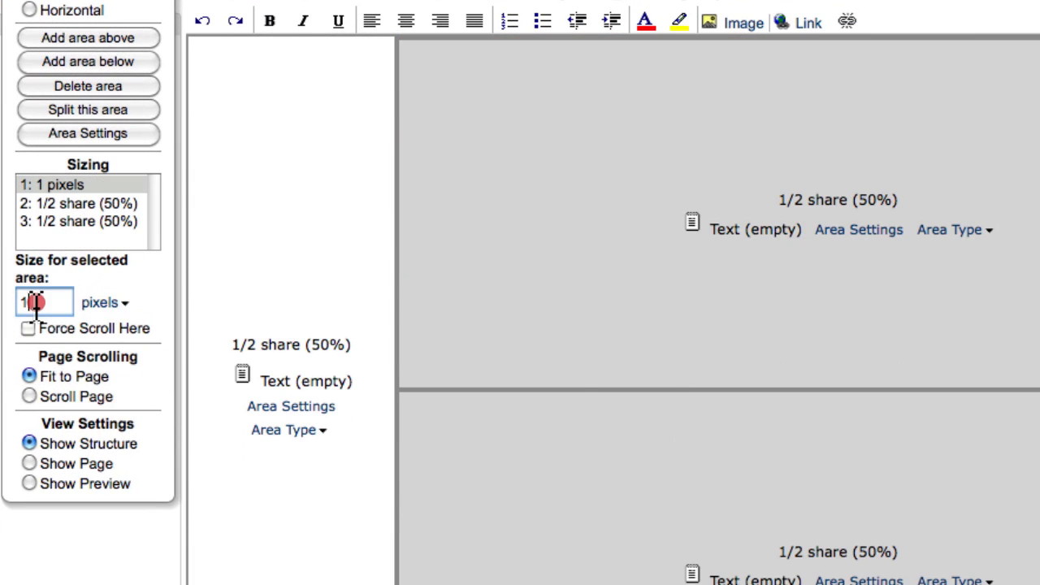
{"action": "type", "text": "5"}
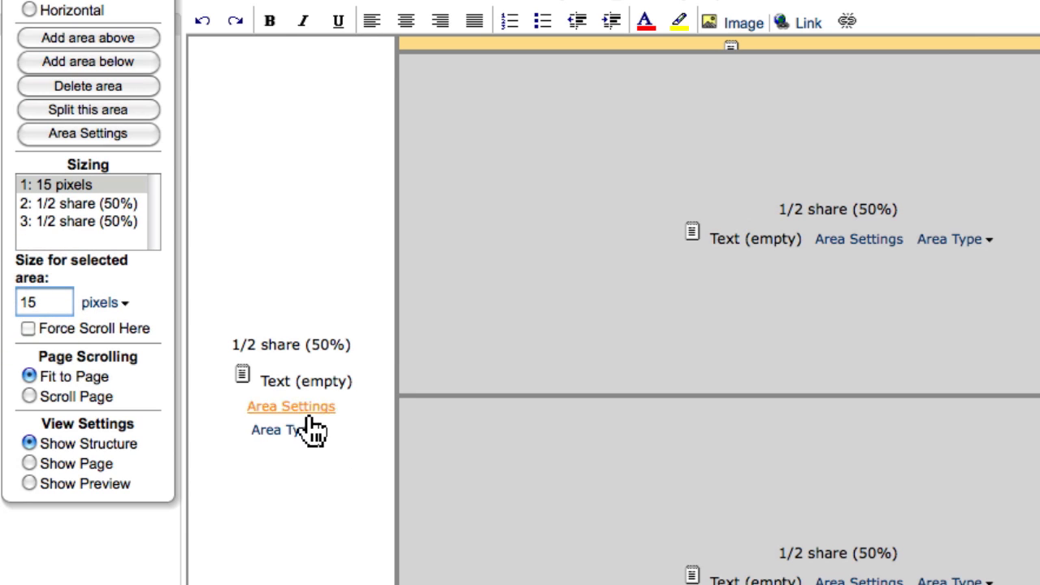
Step: Set the bottom row of the middle column to 15 pixels, then preview the page and return to the structure view
{"action": "left_click", "coordinate": [648, 520]}
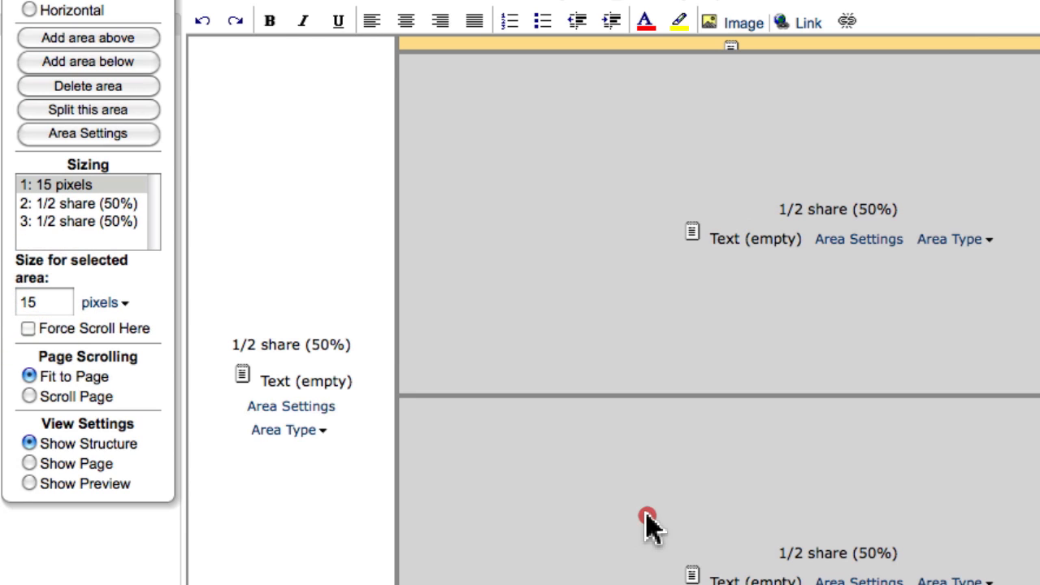
{"action": "left_click", "coordinate": [103, 305]}
{"action": "left_click", "coordinate": [110, 325]}
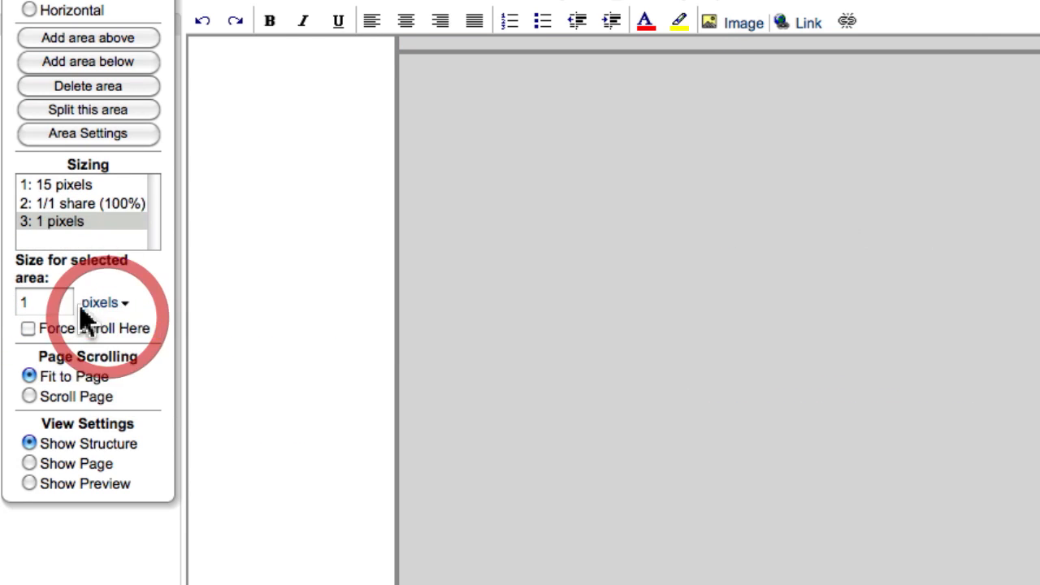
{"action": "left_click", "coordinate": [60, 299]}
{"action": "type", "text": "5"}
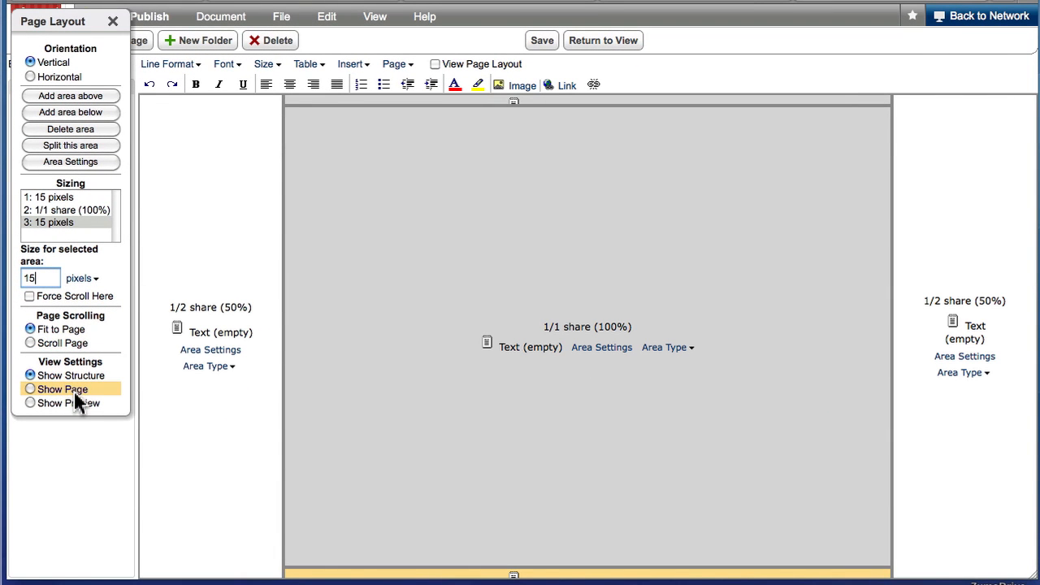
{"action": "left_click", "coordinate": [31, 403]}
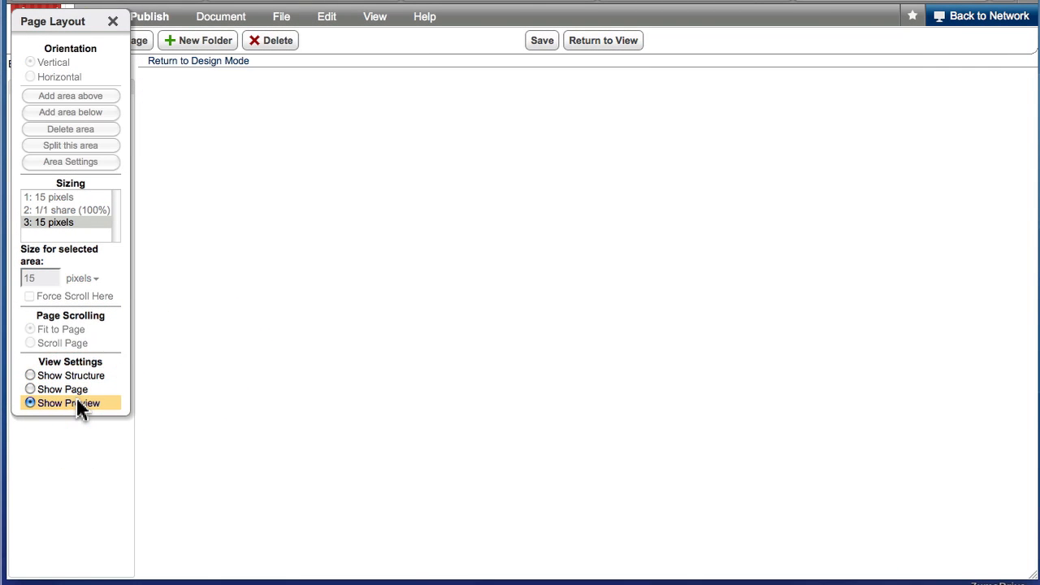
{"action": "left_click", "coordinate": [73, 378]}
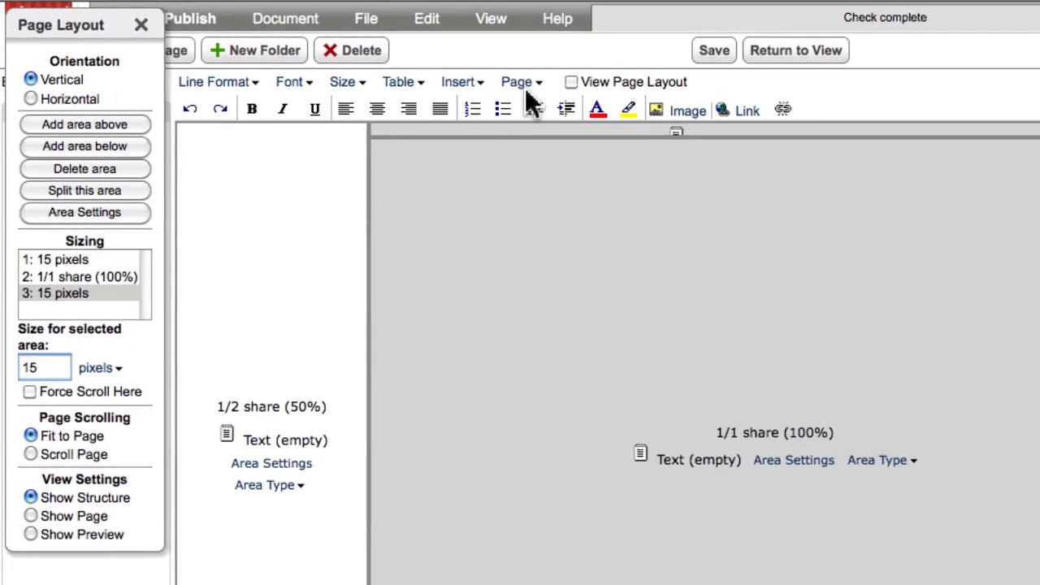
Step: Set the page's background colour to light grey #cccccc in the page settings
{"action": "left_click", "coordinate": [398, 63]}
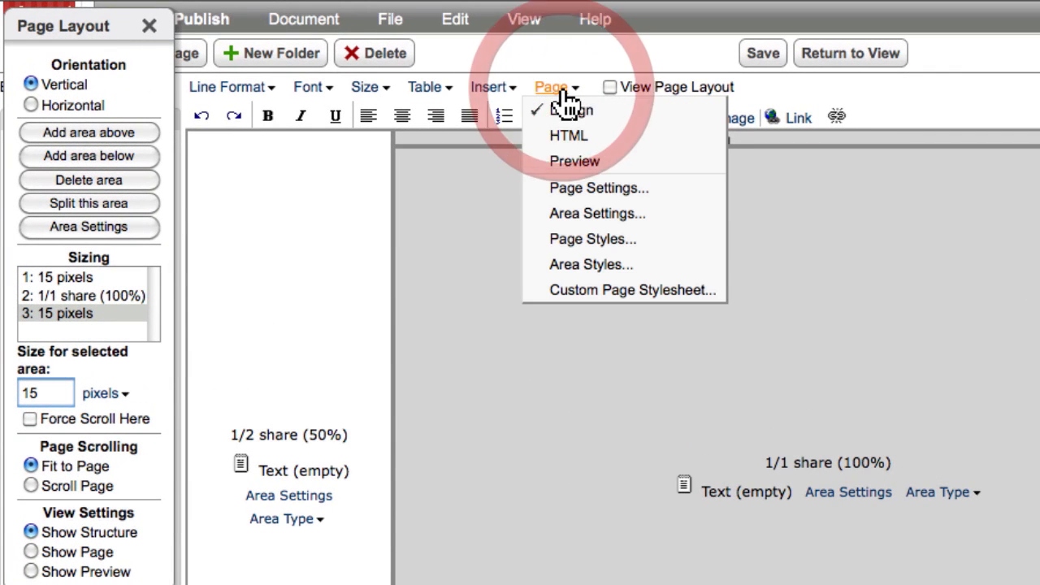
{"action": "left_click", "coordinate": [585, 189]}
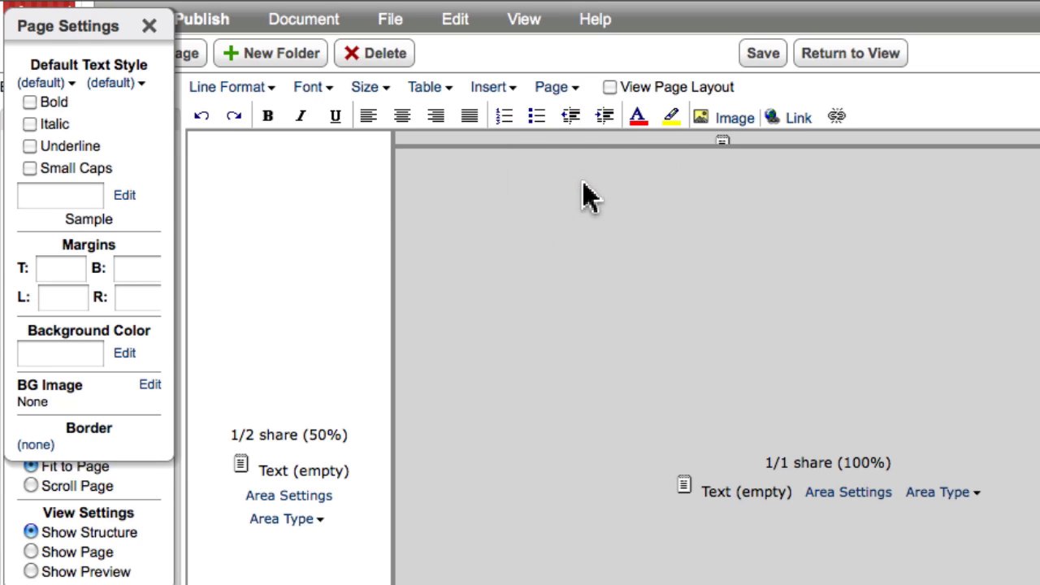
{"action": "left_click", "coordinate": [126, 353]}
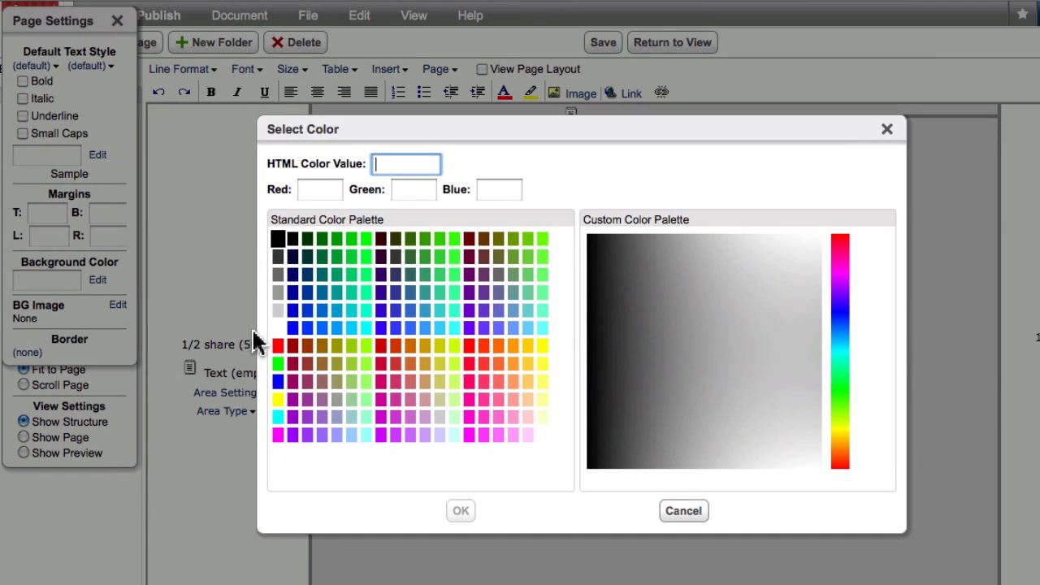
{"action": "left_click", "coordinate": [278, 312]}
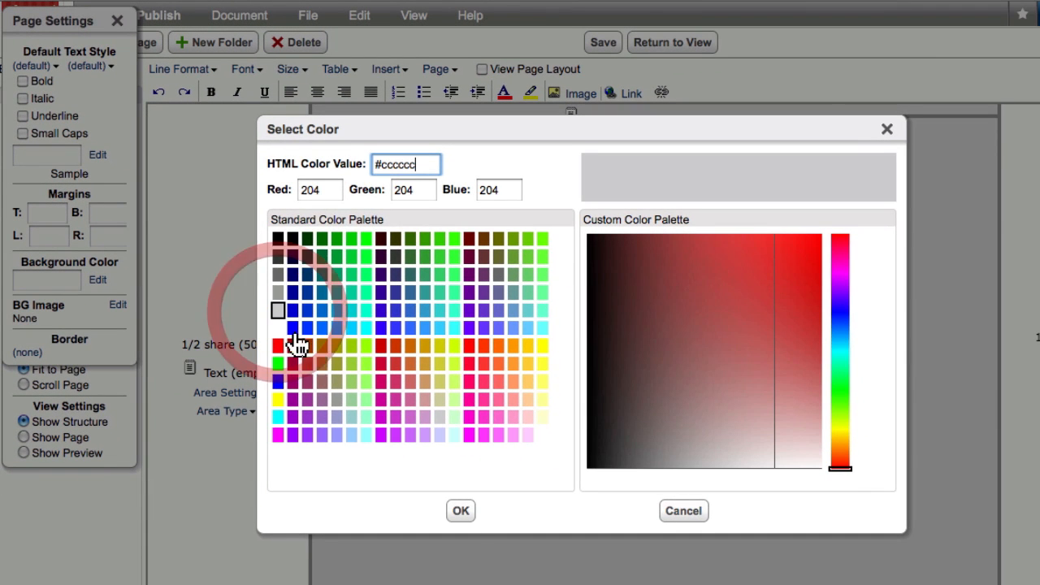
{"action": "left_click", "coordinate": [465, 512]}
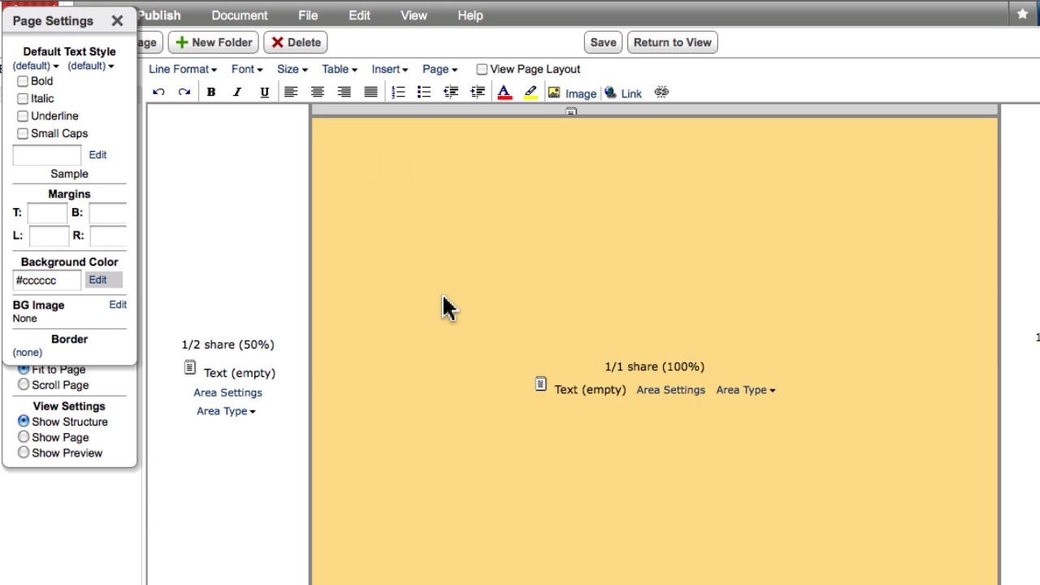
Step: Set the background colour of the large centre area to white #ffffff in its area settings
{"action": "left_click", "coordinate": [656, 393]}
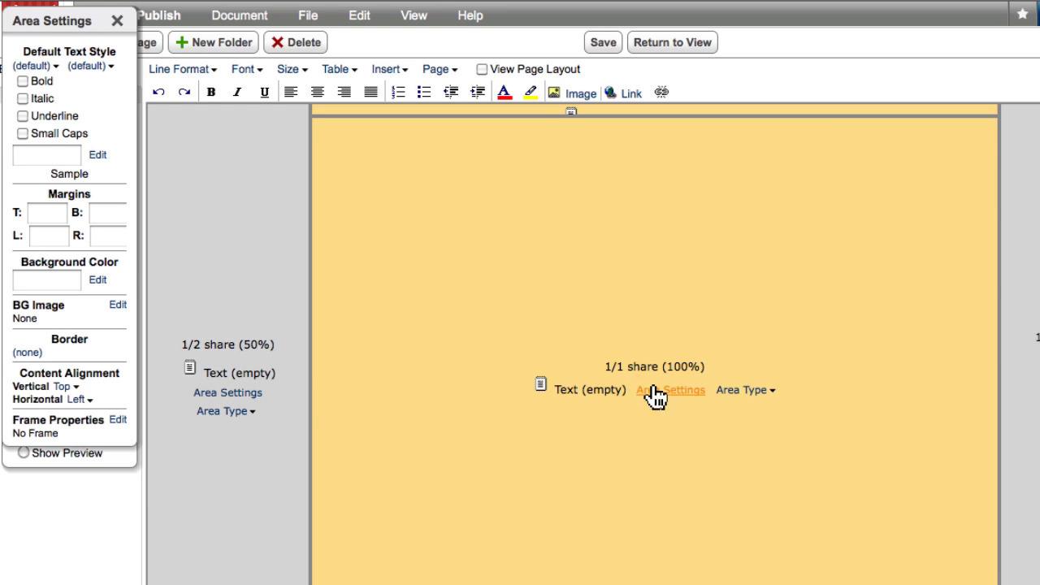
{"action": "left_click", "coordinate": [99, 282]}
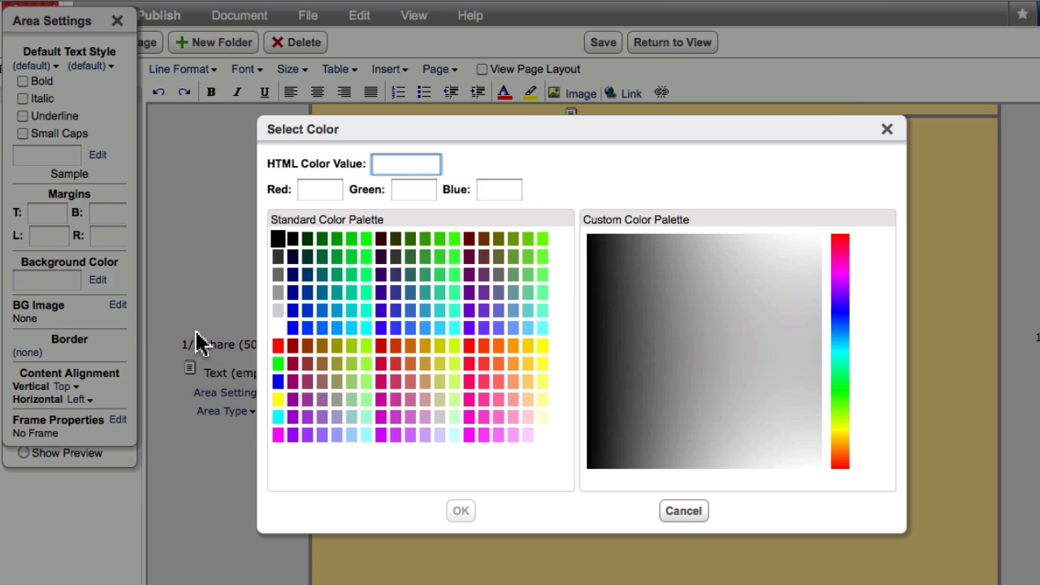
{"action": "left_click", "coordinate": [278, 328]}
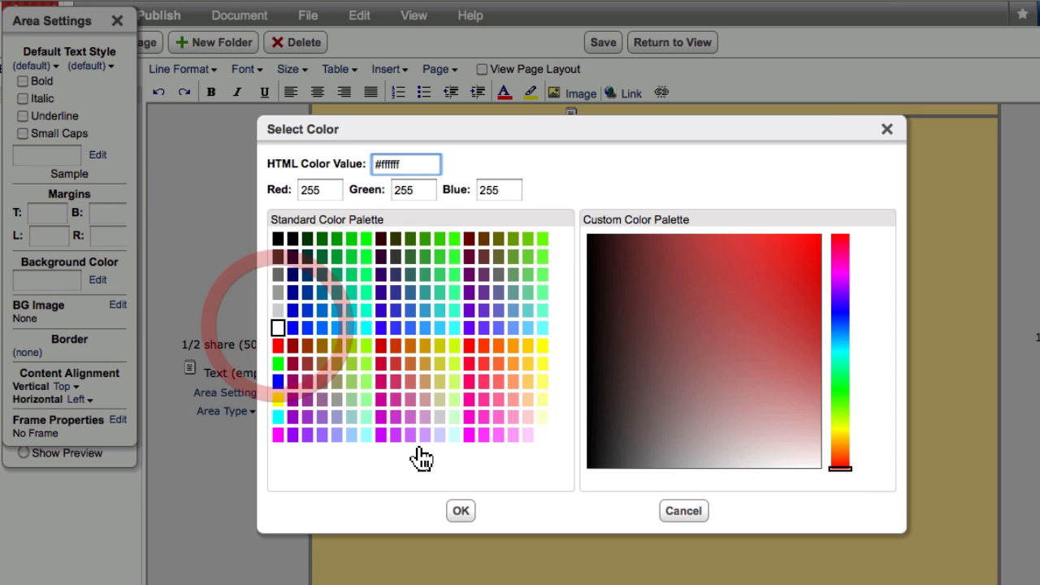
{"action": "left_click", "coordinate": [458, 512]}
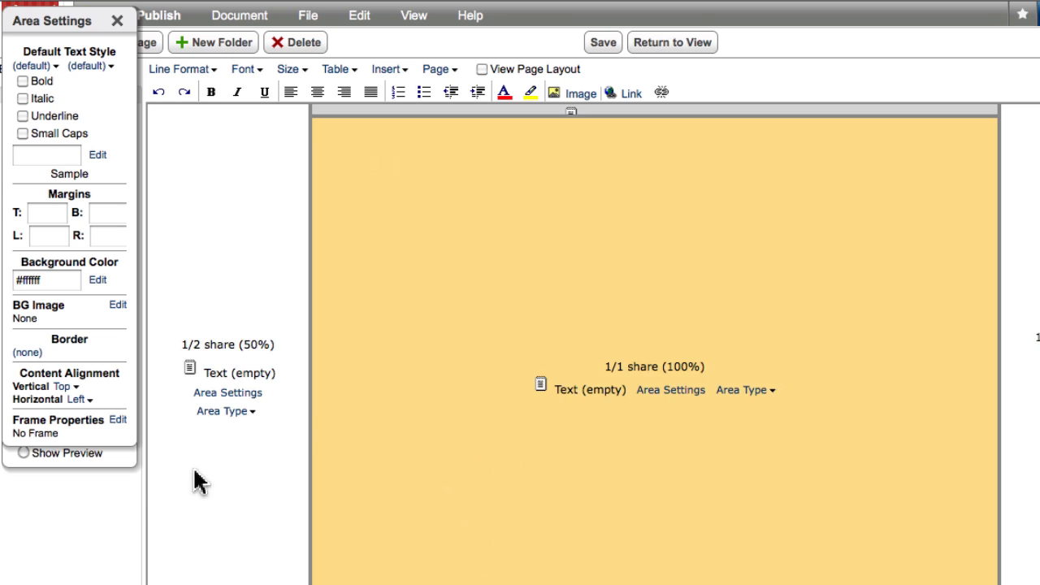
Step: Frame the contents of the centre area and set the frame colour to black #000000
{"action": "left_click", "coordinate": [118, 428]}
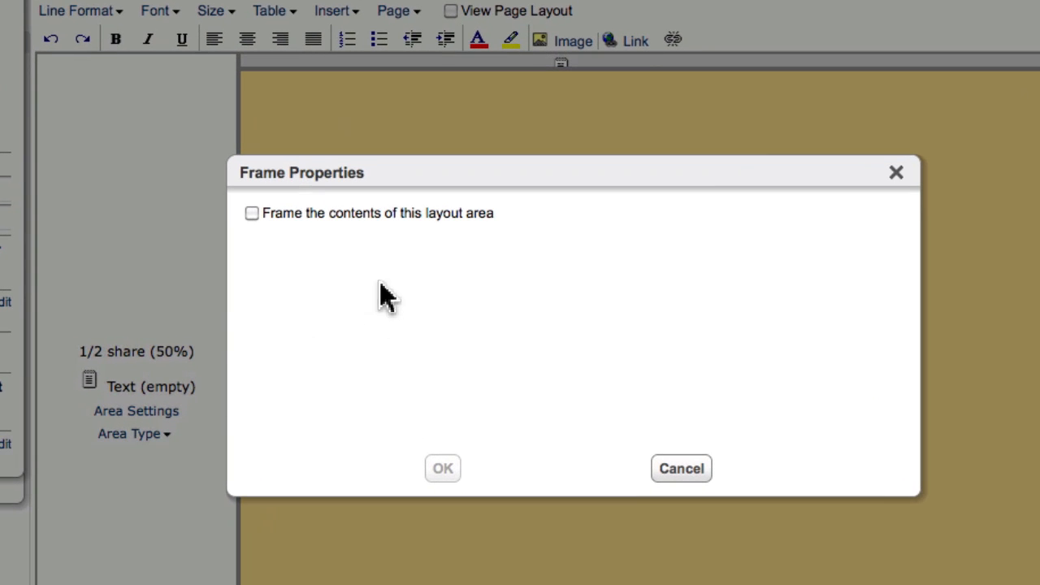
{"action": "left_click", "coordinate": [251, 214]}
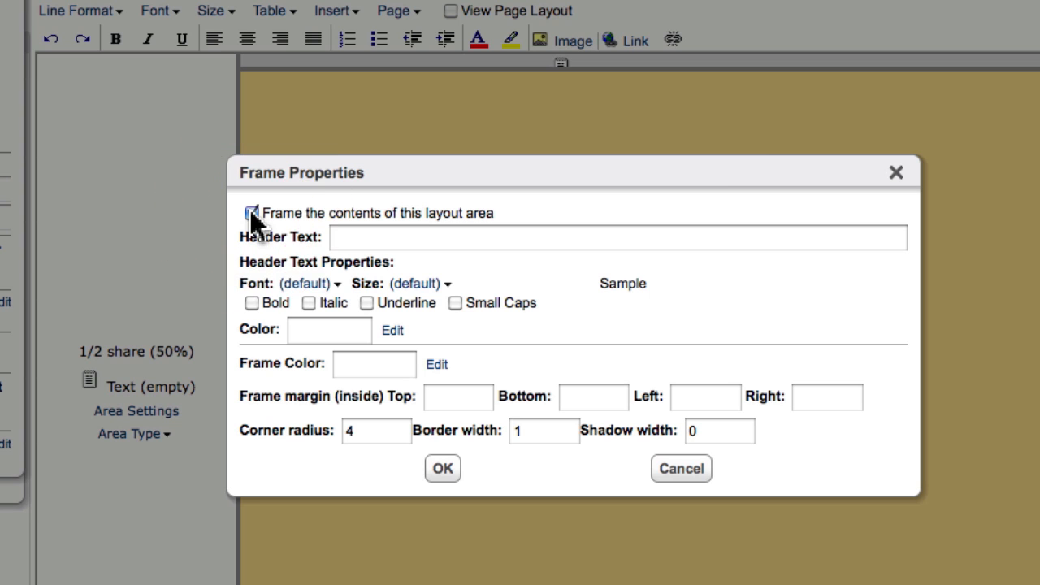
{"action": "left_click", "coordinate": [433, 366]}
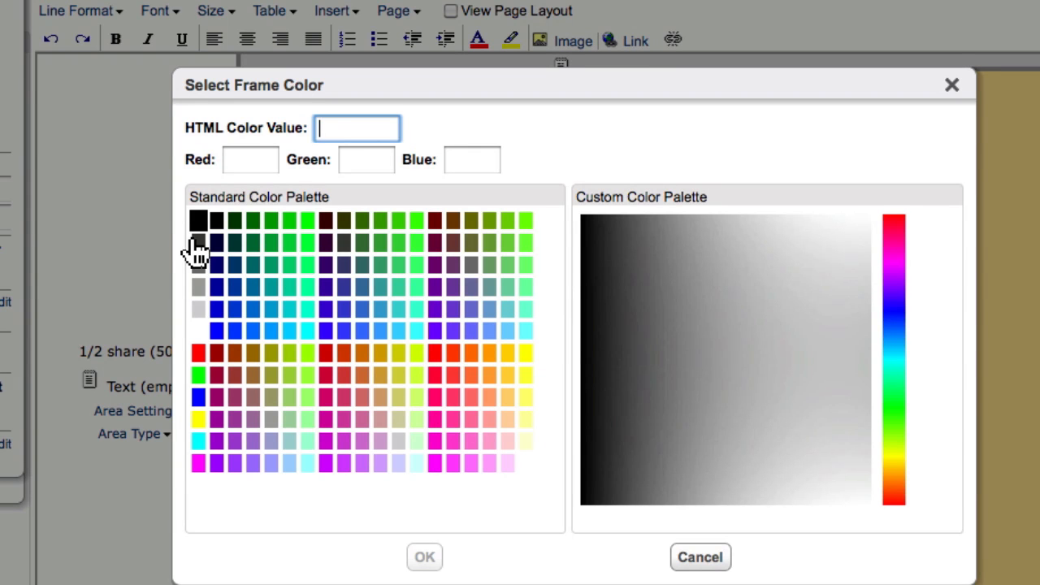
{"action": "left_click", "coordinate": [198, 223]}
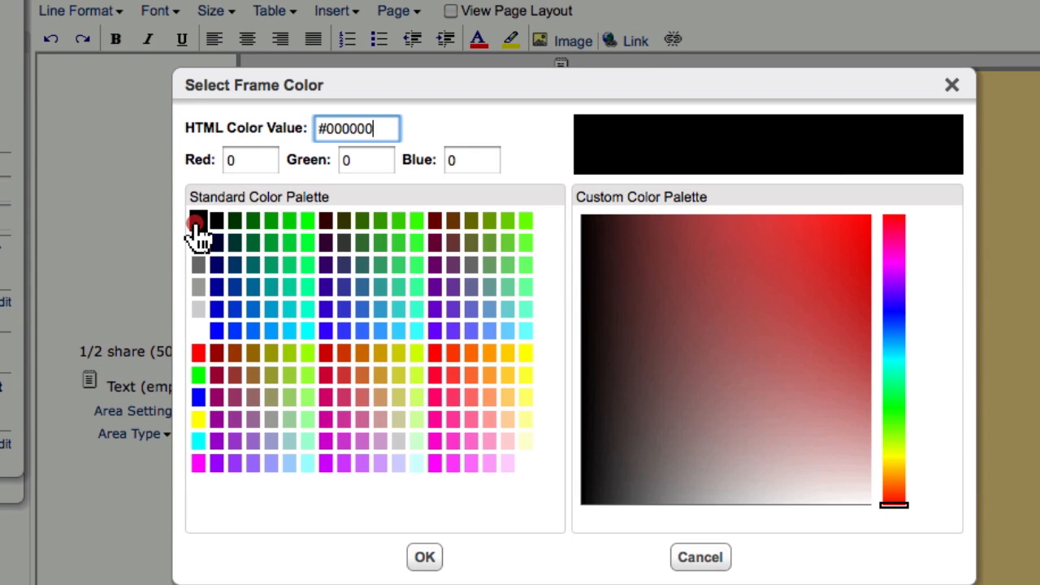
{"action": "left_click", "coordinate": [422, 558]}
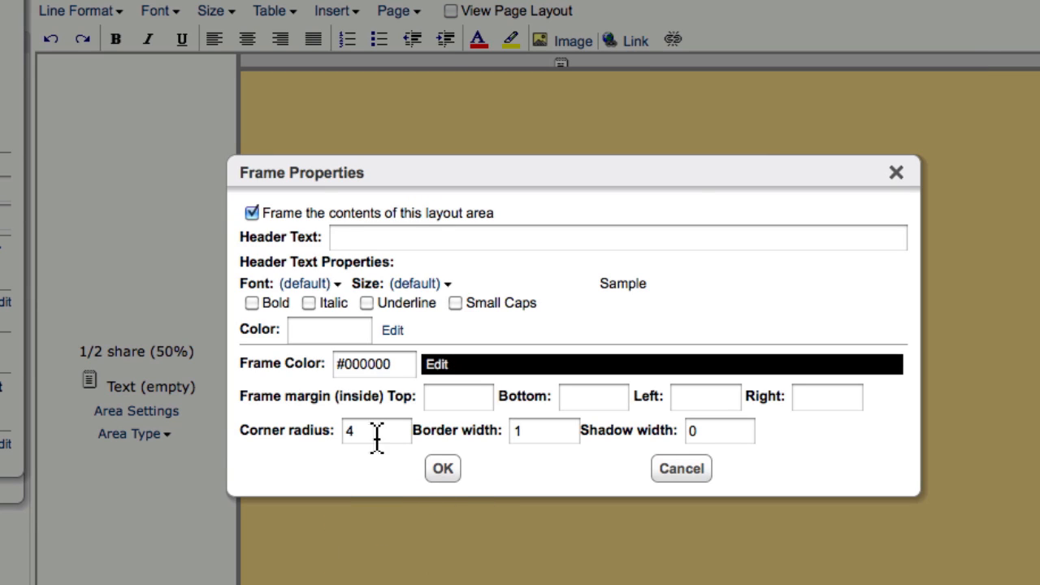
Step: Set the frame's corner radius to 8 and shadow width to 6, and apply the frame properties
{"action": "left_click_drag", "start_coordinate": [376, 432], "coordinate": [301, 416]}
{"action": "type", "text": "8"}
{"action": "left_click_drag", "start_coordinate": [731, 435], "coordinate": [650, 443]}
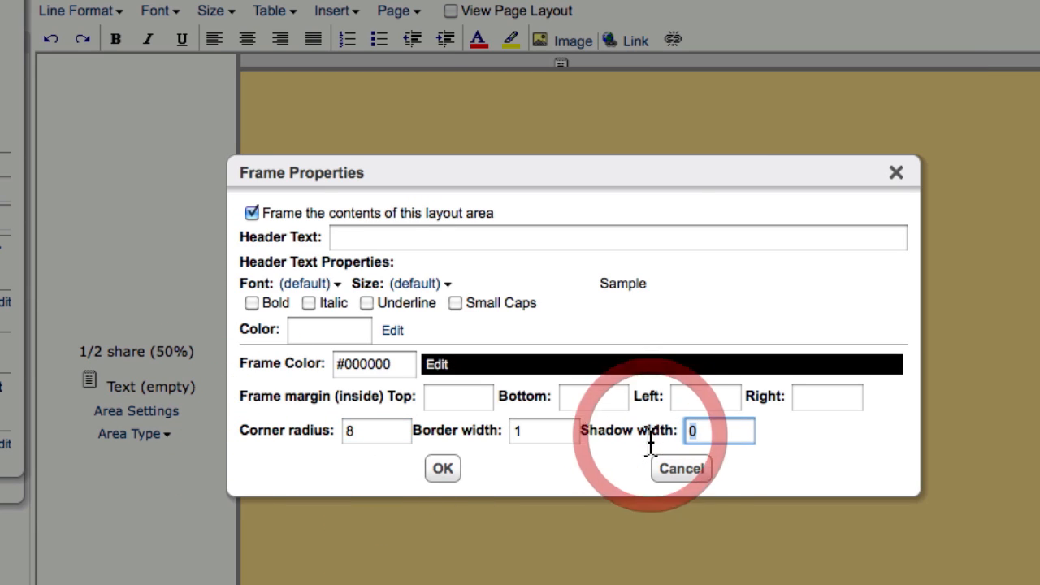
{"action": "type", "text": "6"}
{"action": "left_click", "coordinate": [443, 469]}
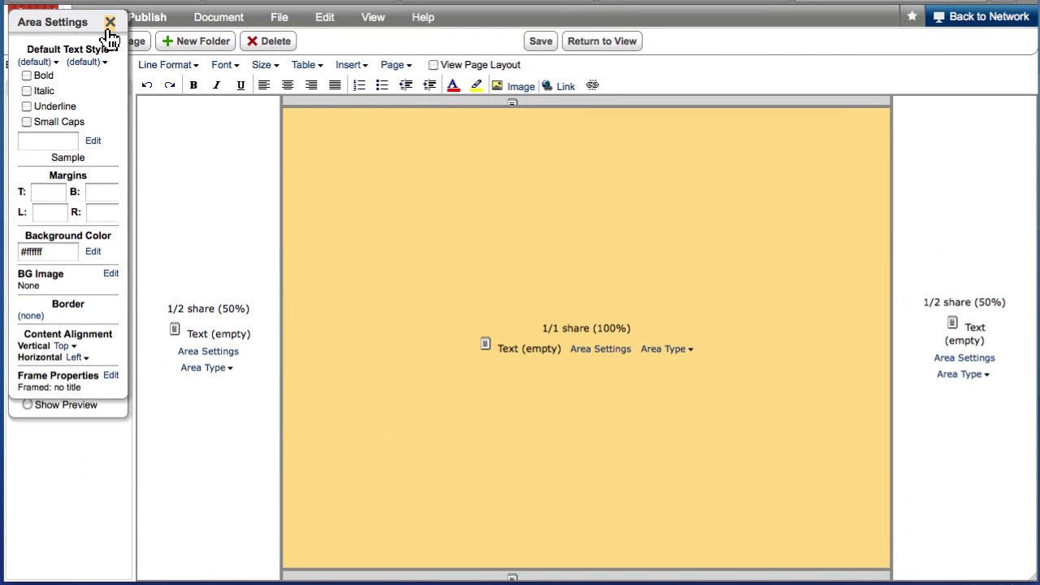
Step: Show the layout in preview, then save the page and leave edit mode
{"action": "left_click", "coordinate": [109, 26]}
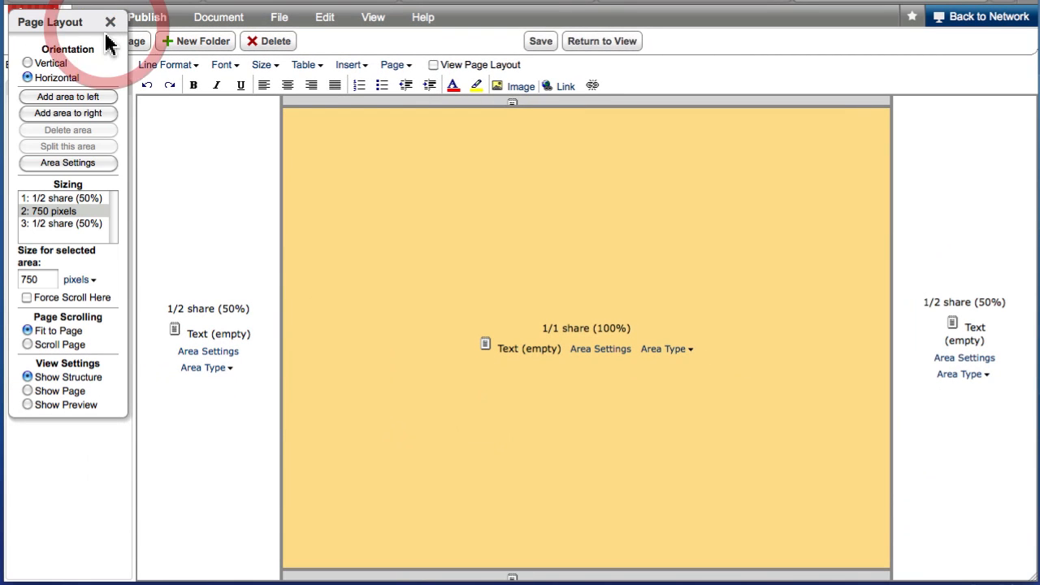
{"action": "left_click", "coordinate": [78, 406]}
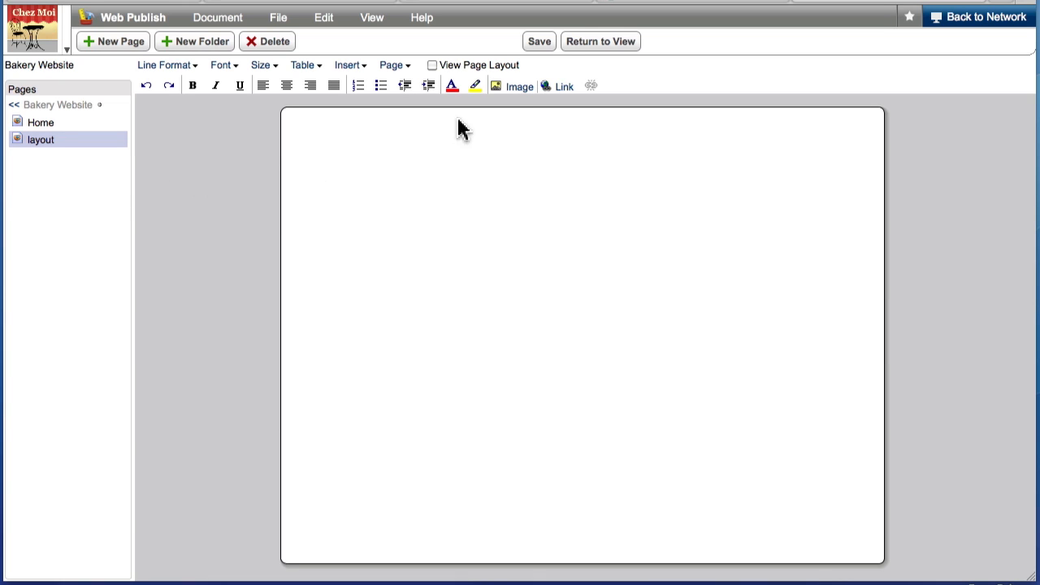
{"action": "left_click", "coordinate": [539, 42]}
{"action": "left_click", "coordinate": [539, 43]}
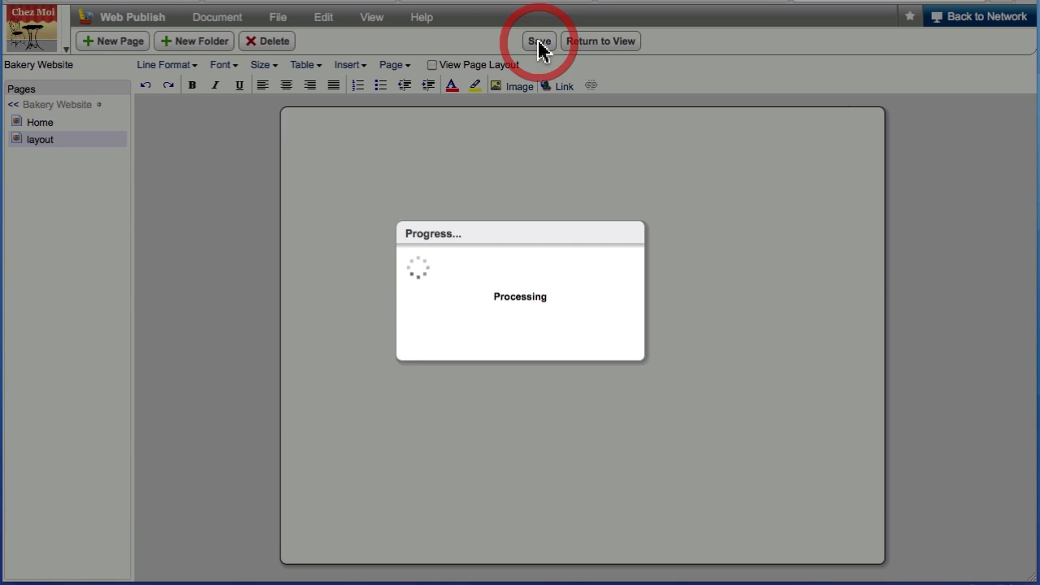
{"action": "left_click", "coordinate": [574, 44]}
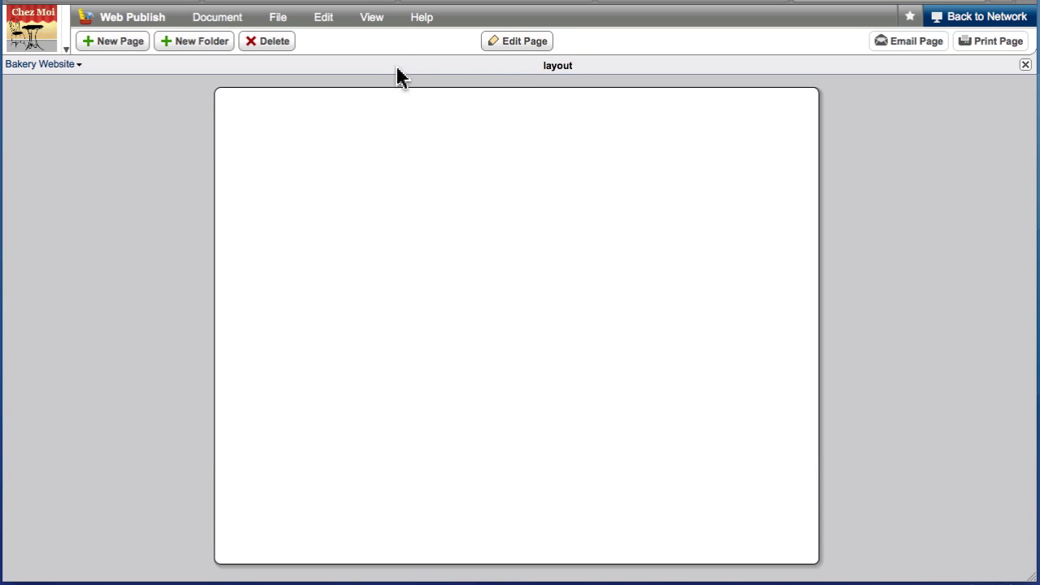
Step: Display the page list and convert the "layout" page to a template page
{"action": "left_click", "coordinate": [367, 13]}
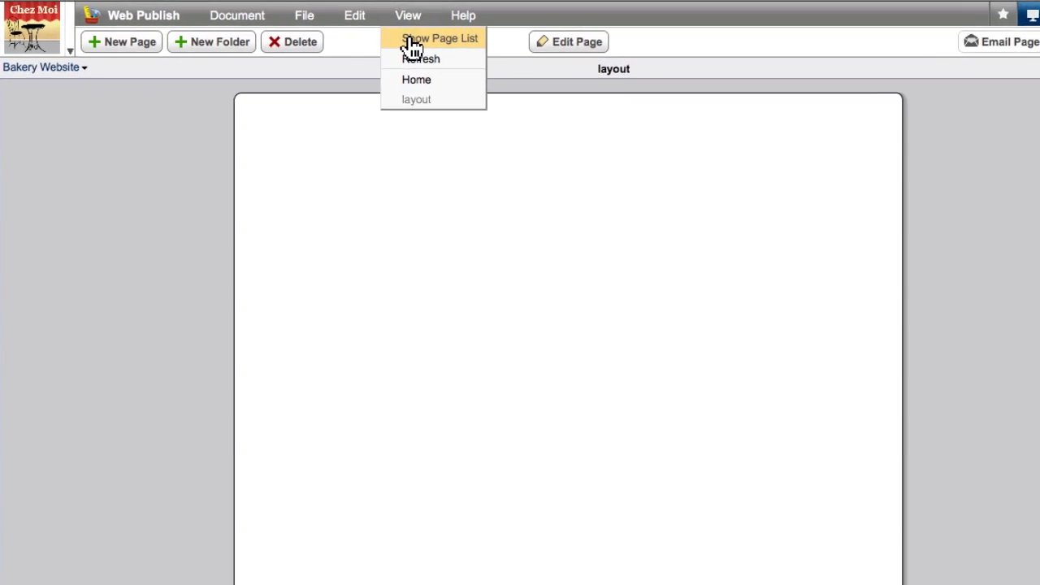
{"action": "left_click", "coordinate": [410, 41]}
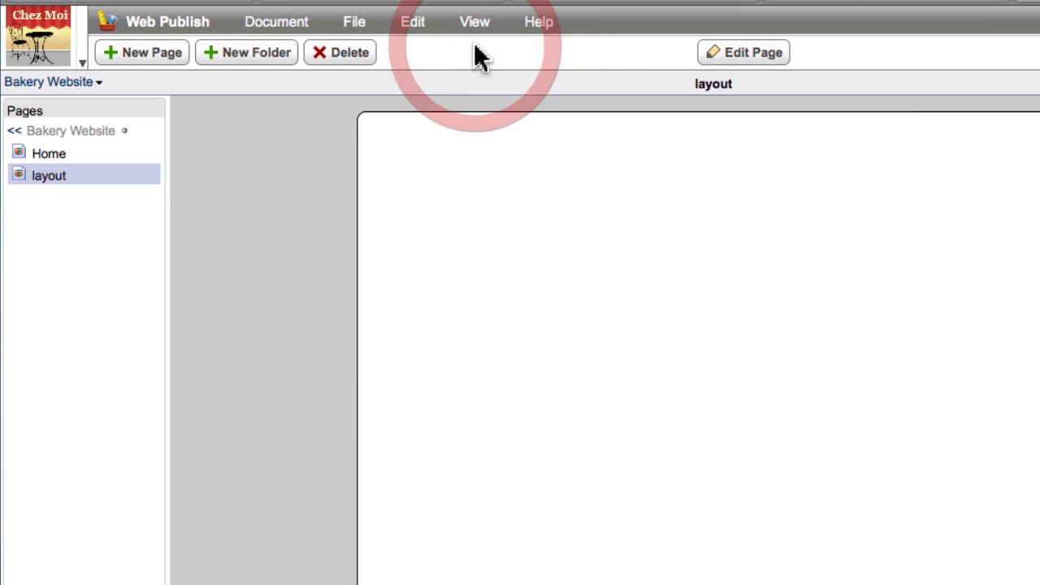
{"action": "left_click", "coordinate": [94, 184]}
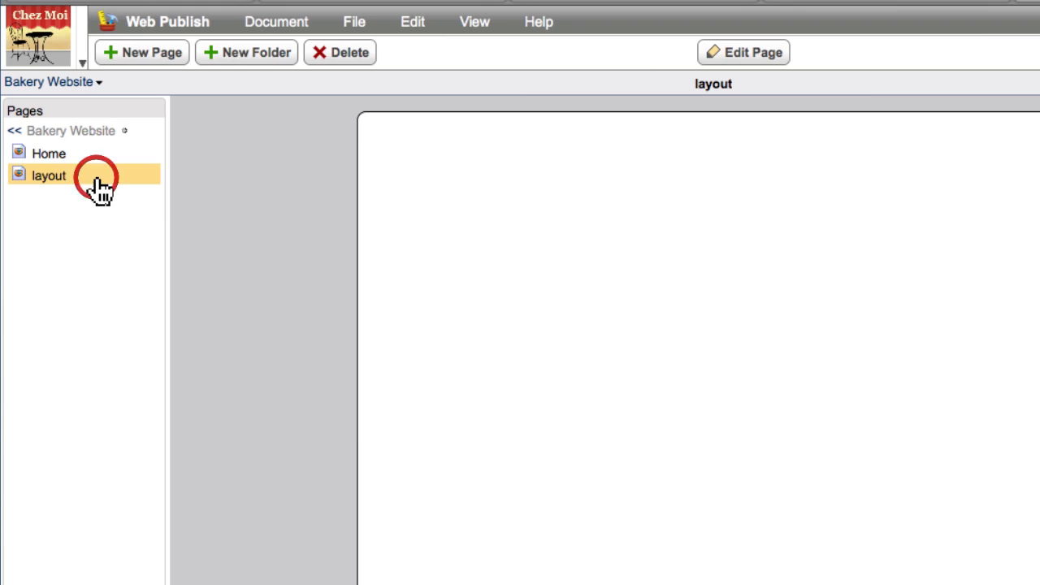
{"action": "left_click", "coordinate": [415, 31]}
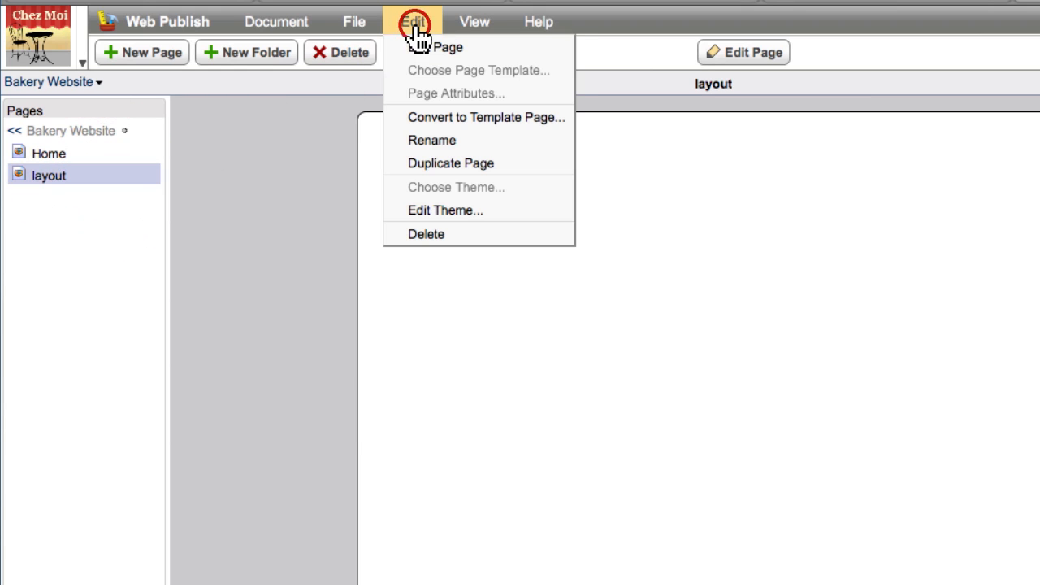
{"action": "left_click", "coordinate": [498, 137]}
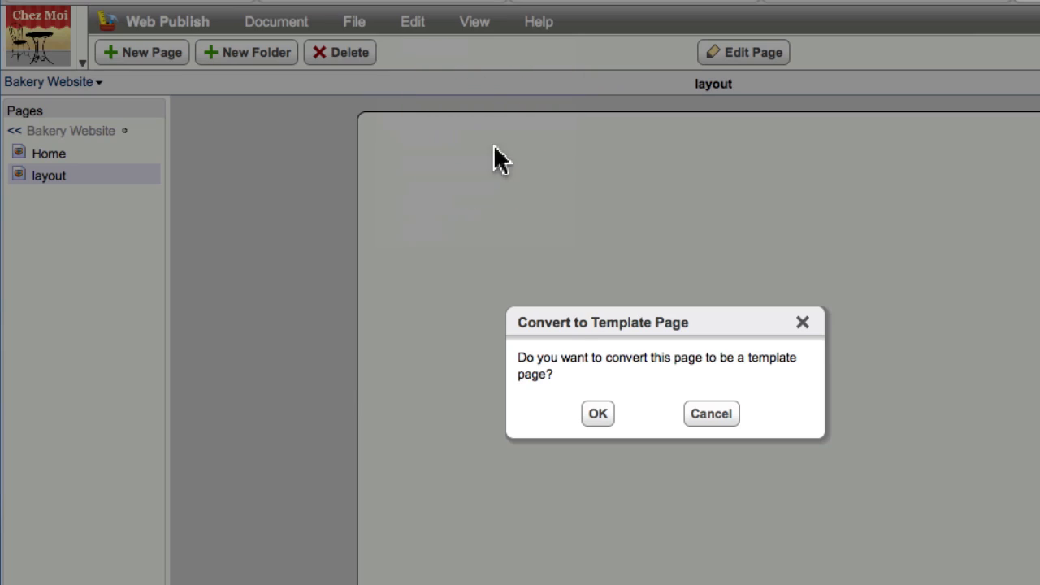
{"action": "left_click", "coordinate": [595, 415]}
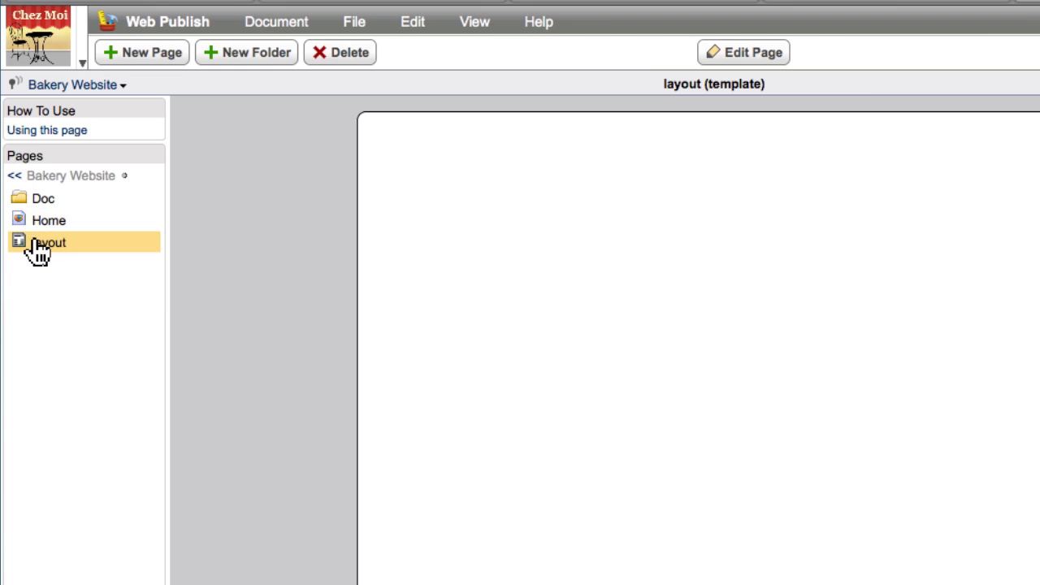
{"action": "mouse_move", "coordinate": [38, 258]}
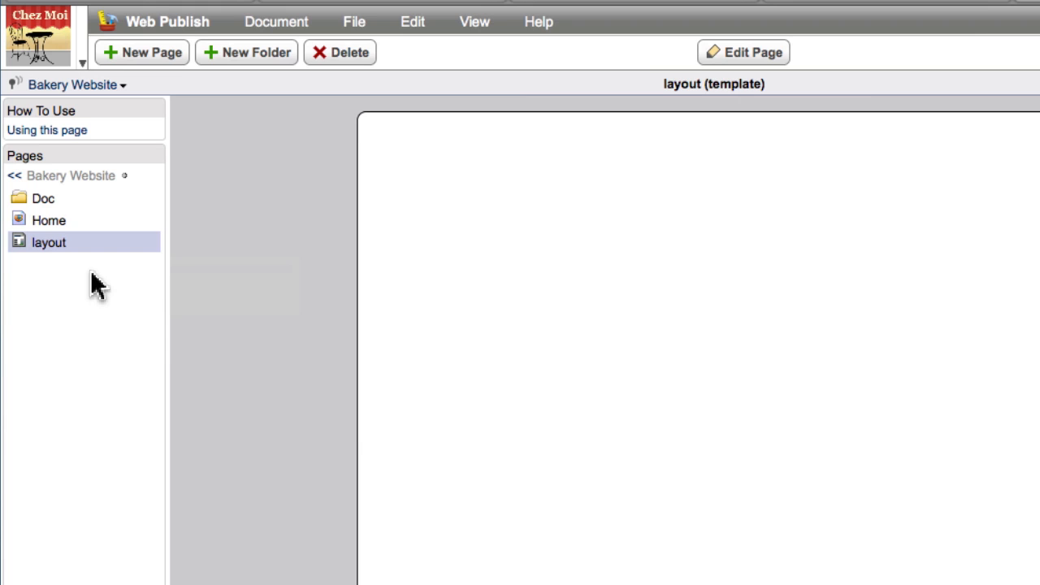
Step: Open the Home page of the Bakery Website for editing
{"action": "left_click", "coordinate": [65, 227]}
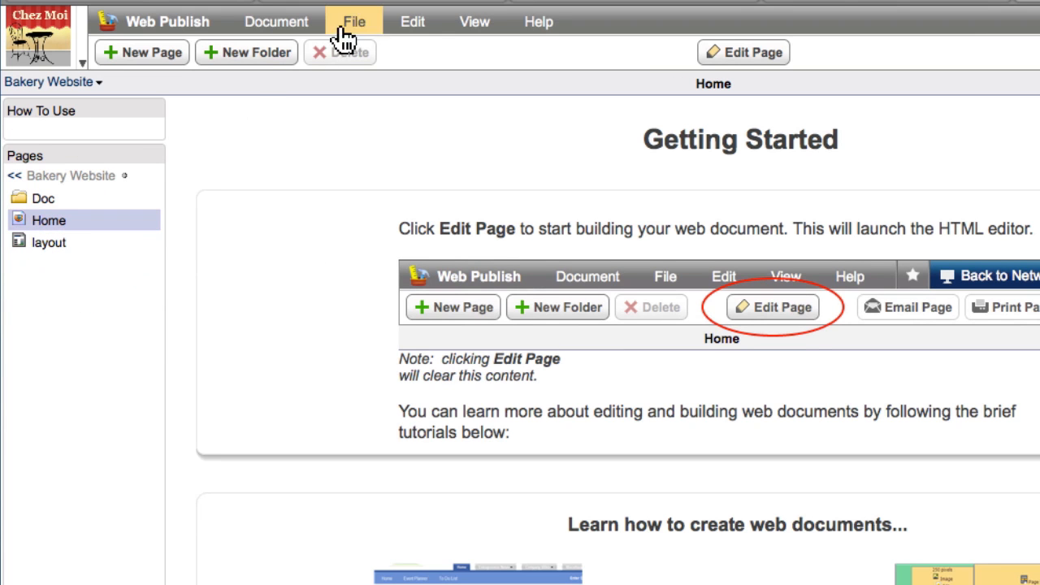
{"action": "left_click", "coordinate": [402, 24]}
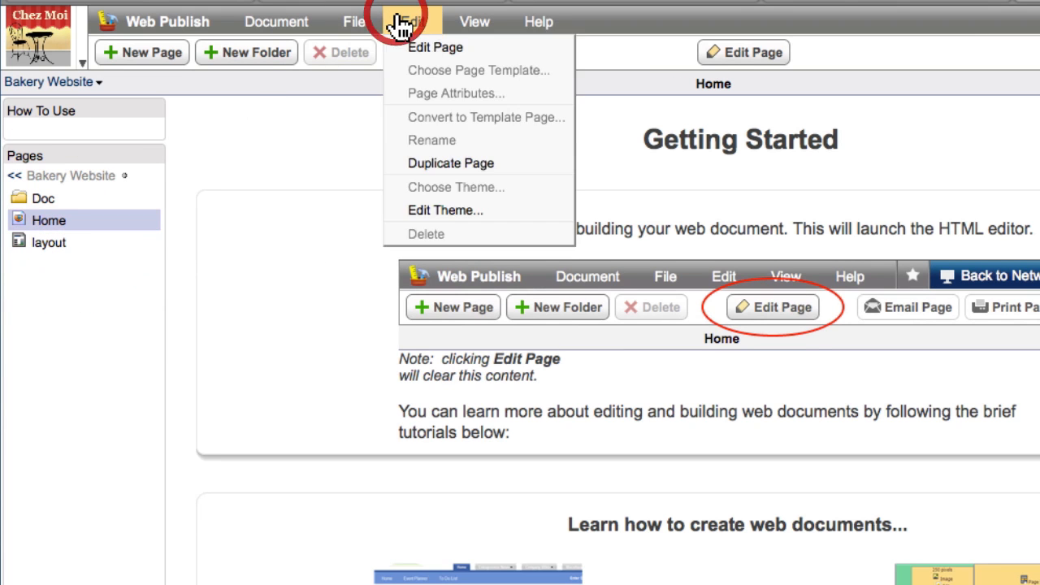
{"action": "left_click", "coordinate": [432, 48]}
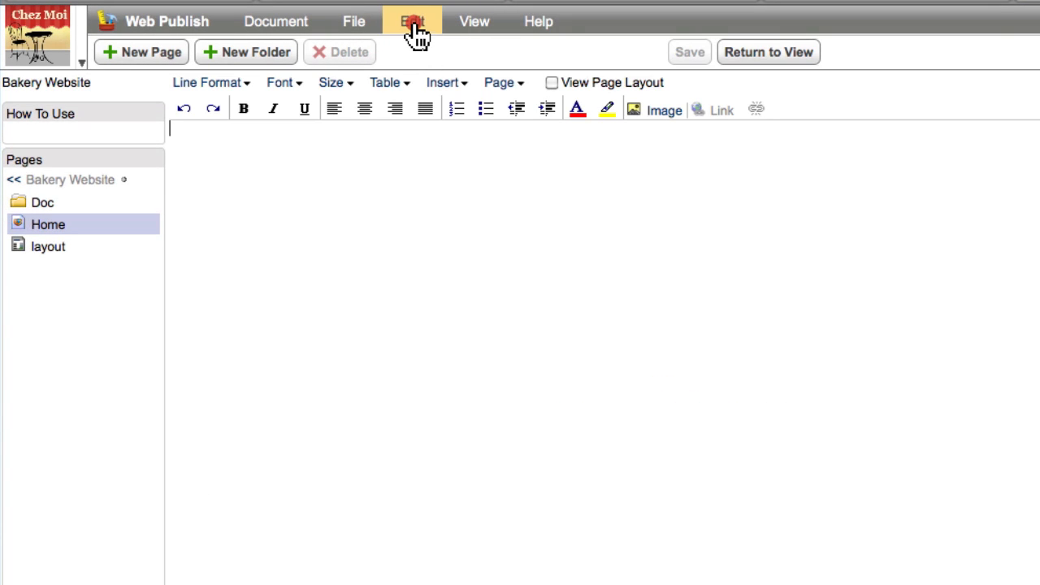
Step: Apply the "layout" page template to the Home page, then save it and return to view mode
{"action": "left_click", "coordinate": [413, 26]}
{"action": "left_click", "coordinate": [449, 70]}
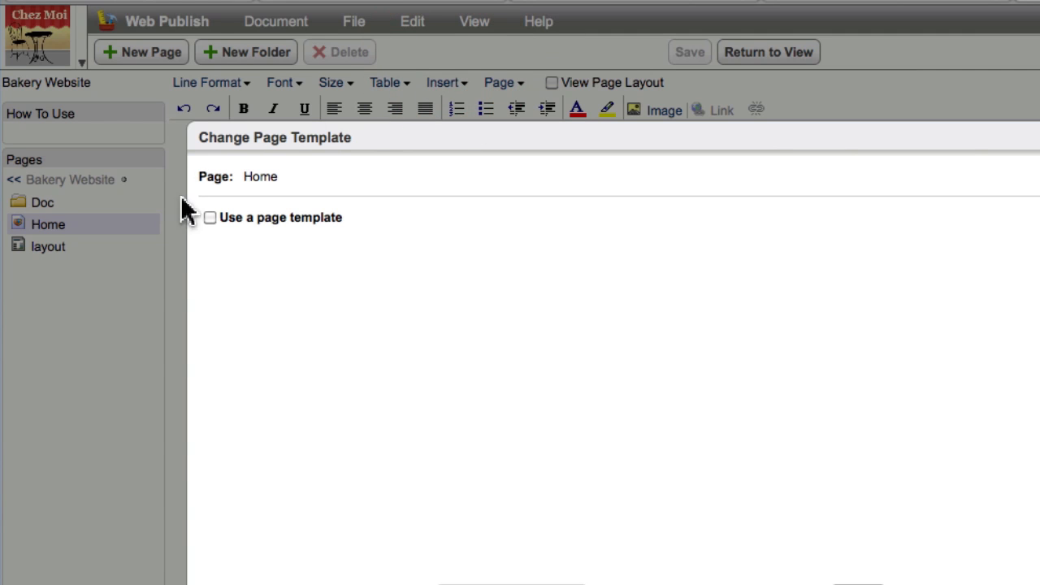
{"action": "left_click", "coordinate": [208, 216]}
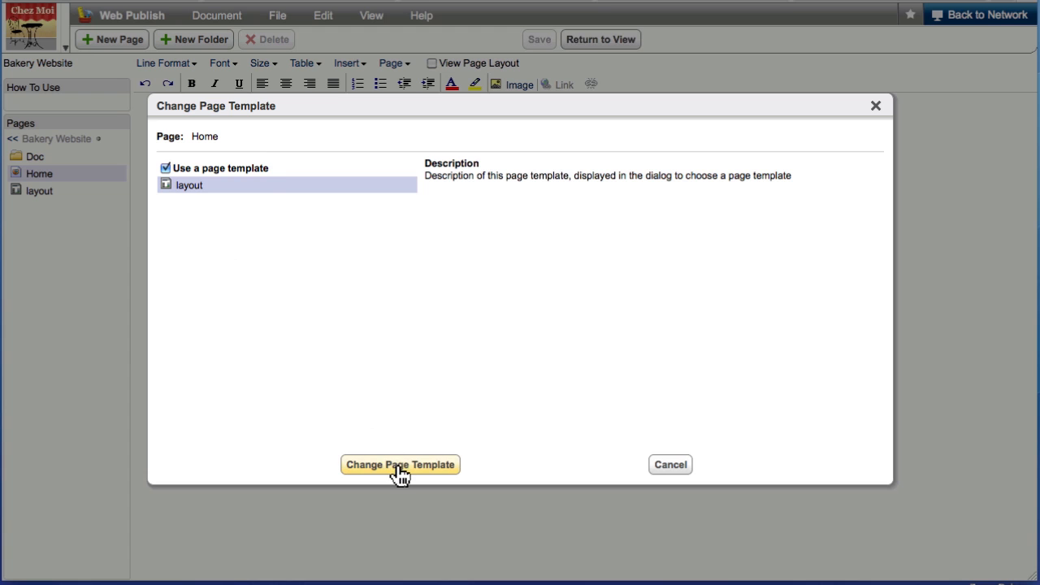
{"action": "left_click", "coordinate": [399, 467]}
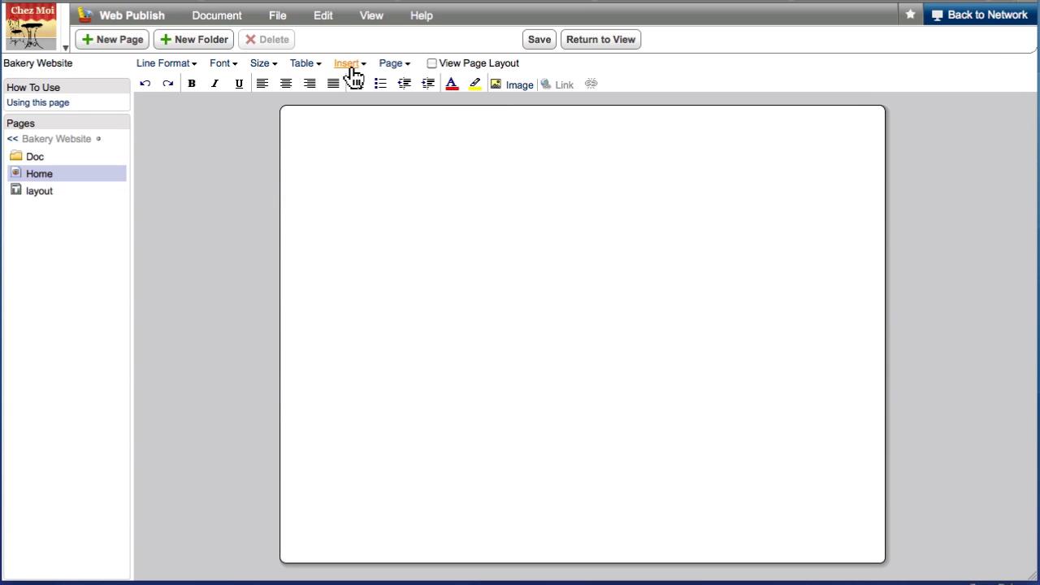
{"action": "left_click", "coordinate": [540, 41]}
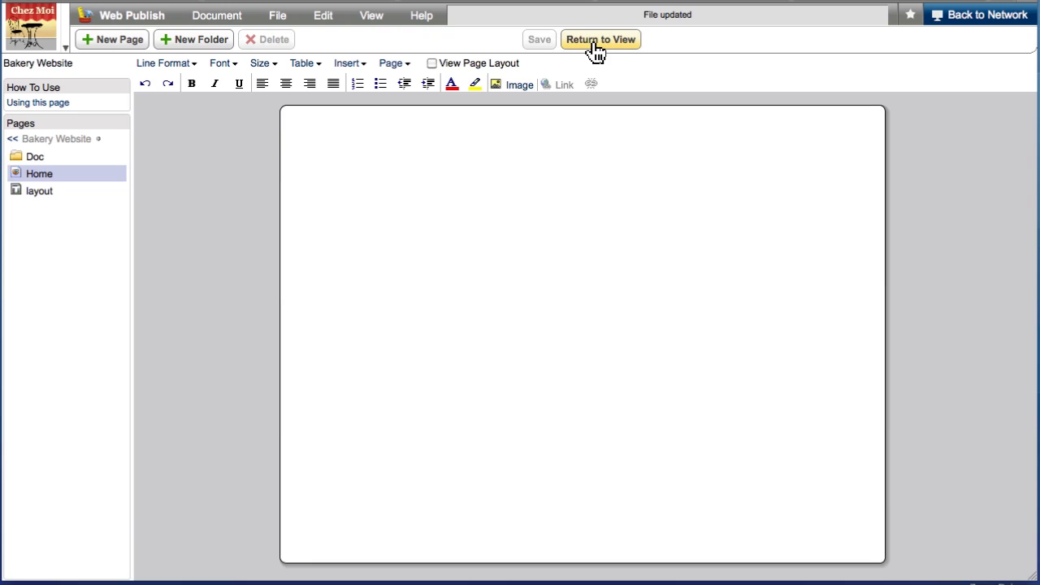
{"action": "left_click", "coordinate": [596, 44]}
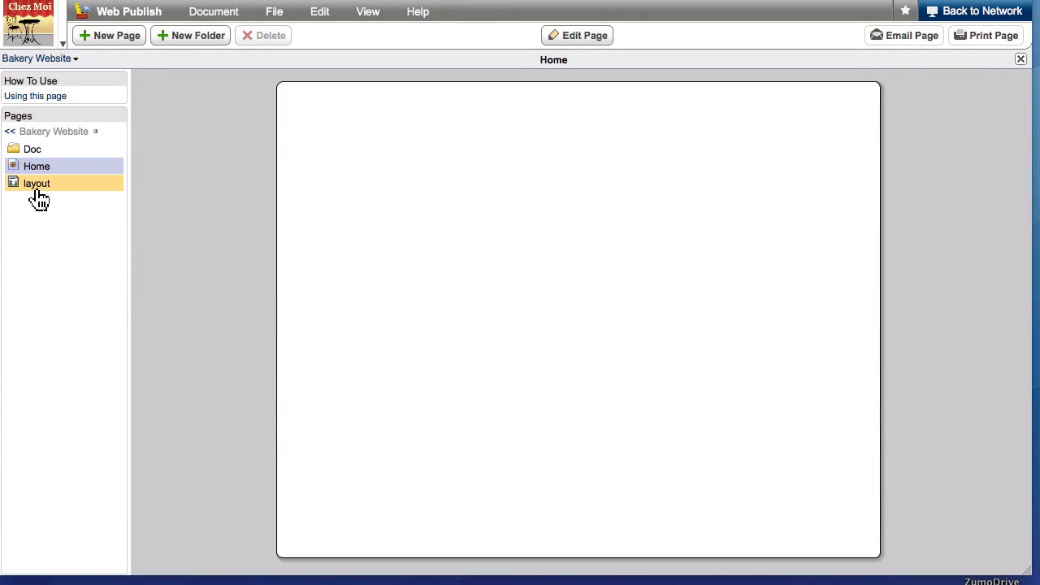
Step: Open the "layout" template page for editing and display its page layout structure
{"action": "left_click", "coordinate": [34, 186]}
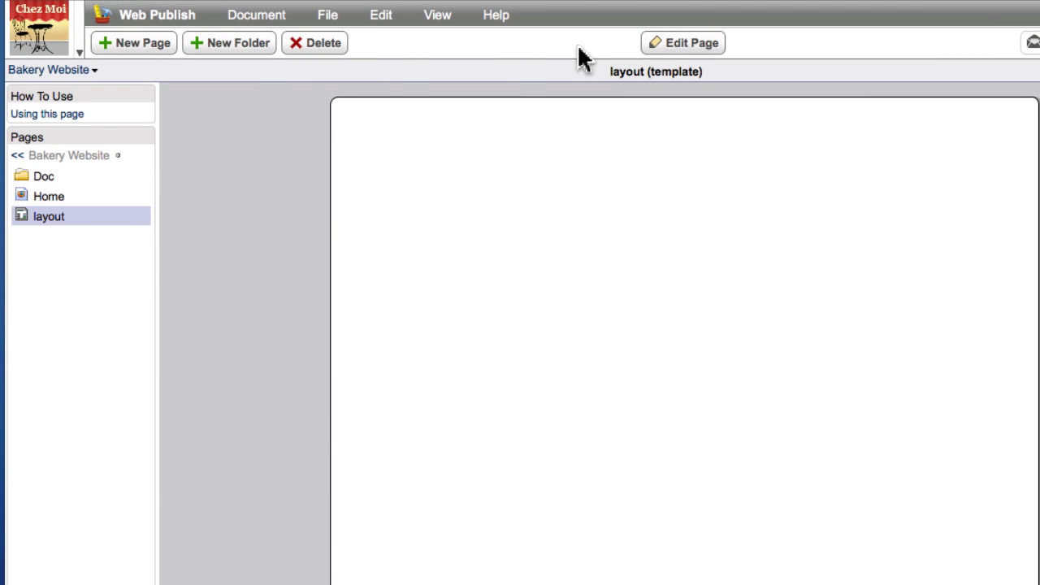
{"action": "left_click", "coordinate": [660, 46]}
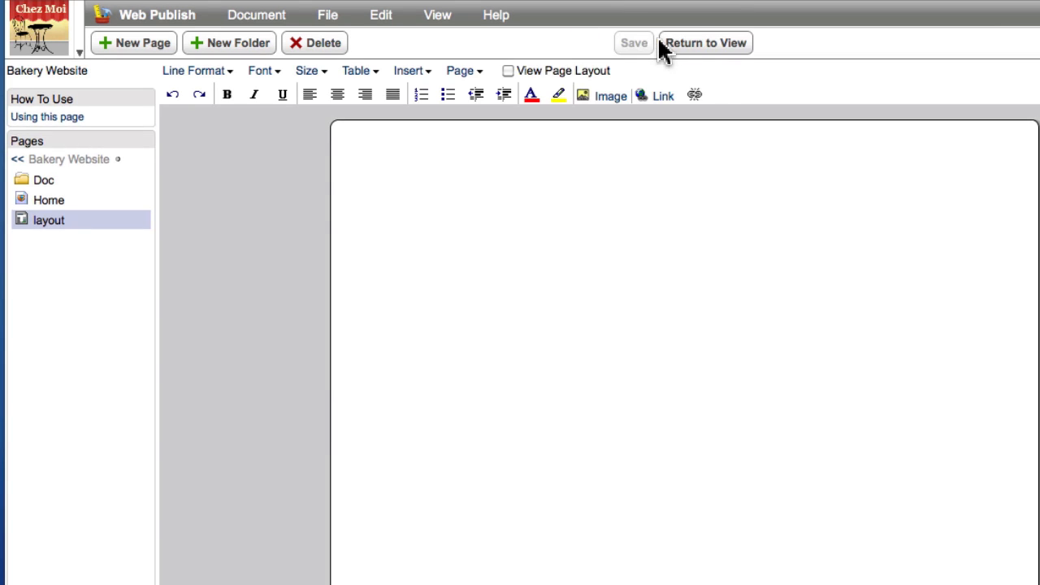
{"action": "left_click", "coordinate": [507, 72]}
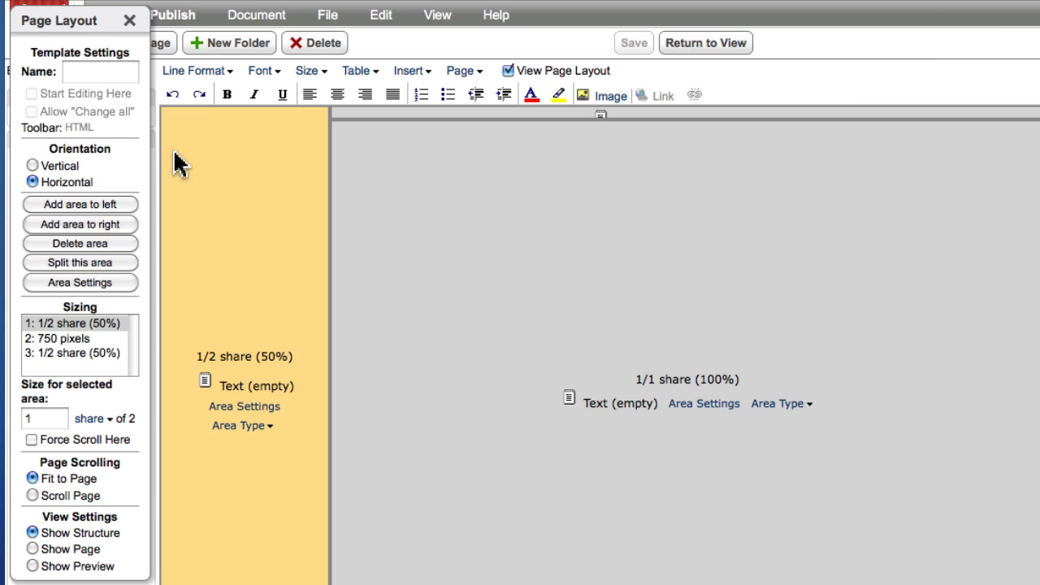
Step: Name the template's large centre area "content", then save the template and return to view mode
{"action": "left_click", "coordinate": [455, 241]}
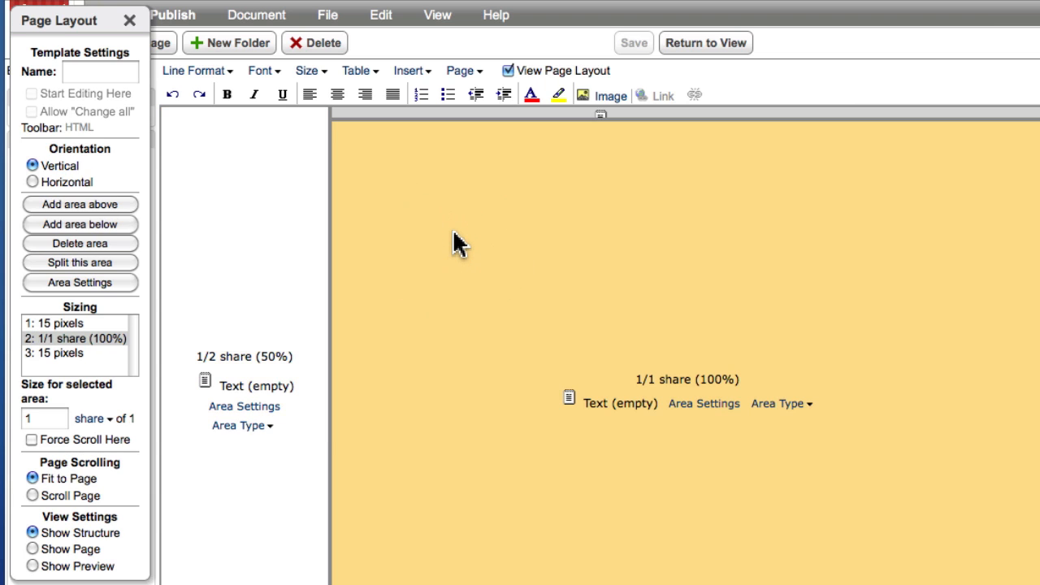
{"action": "left_click", "coordinate": [110, 73]}
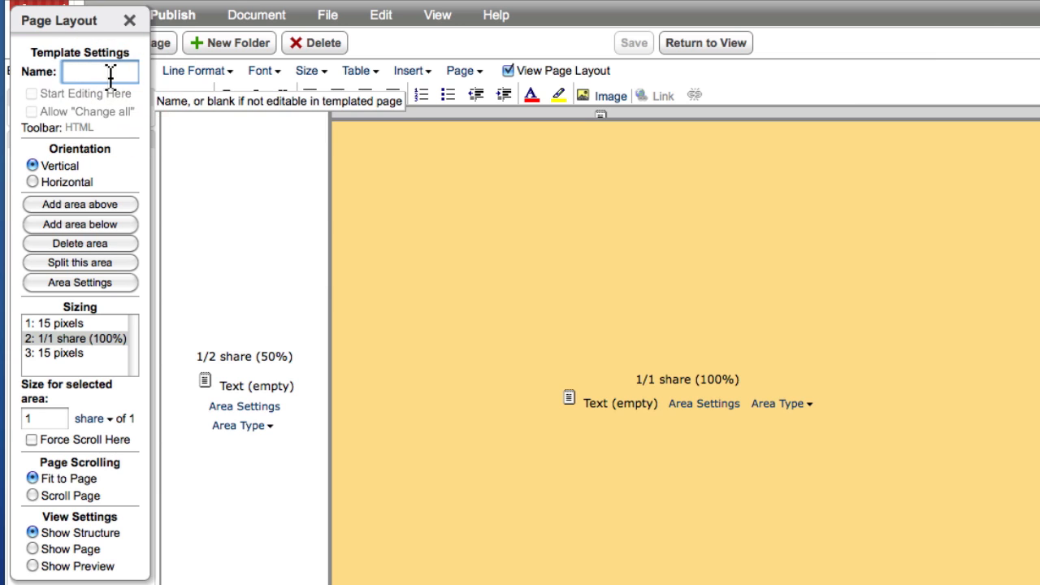
{"action": "type", "text": "content"}
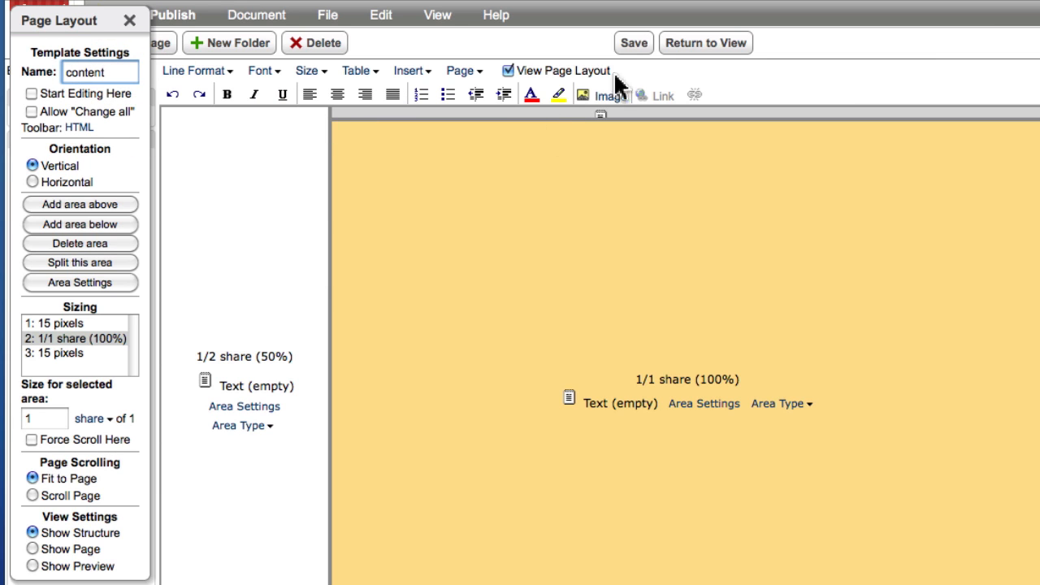
{"action": "left_click", "coordinate": [634, 42]}
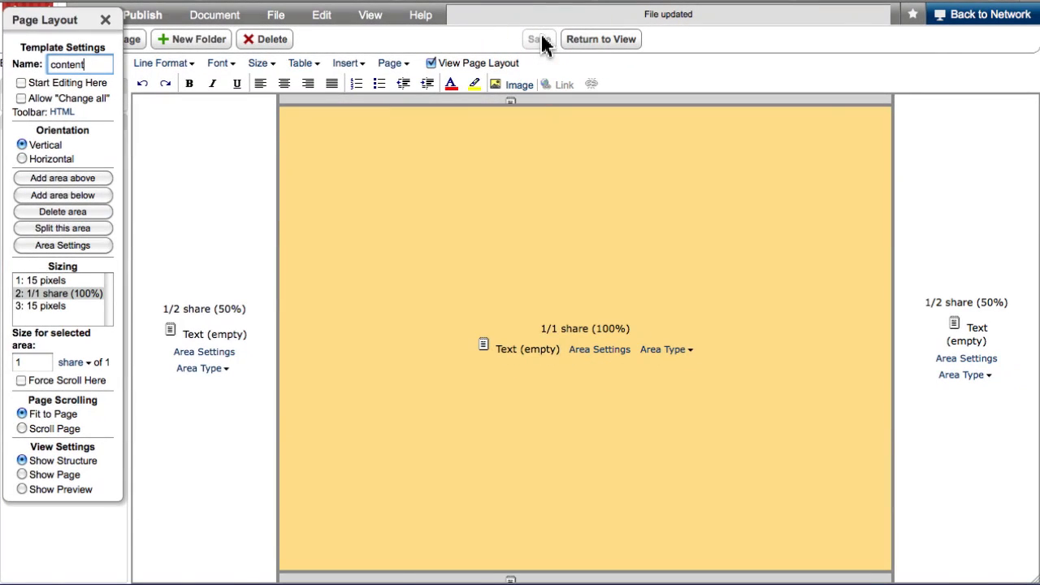
{"action": "left_click", "coordinate": [596, 43]}
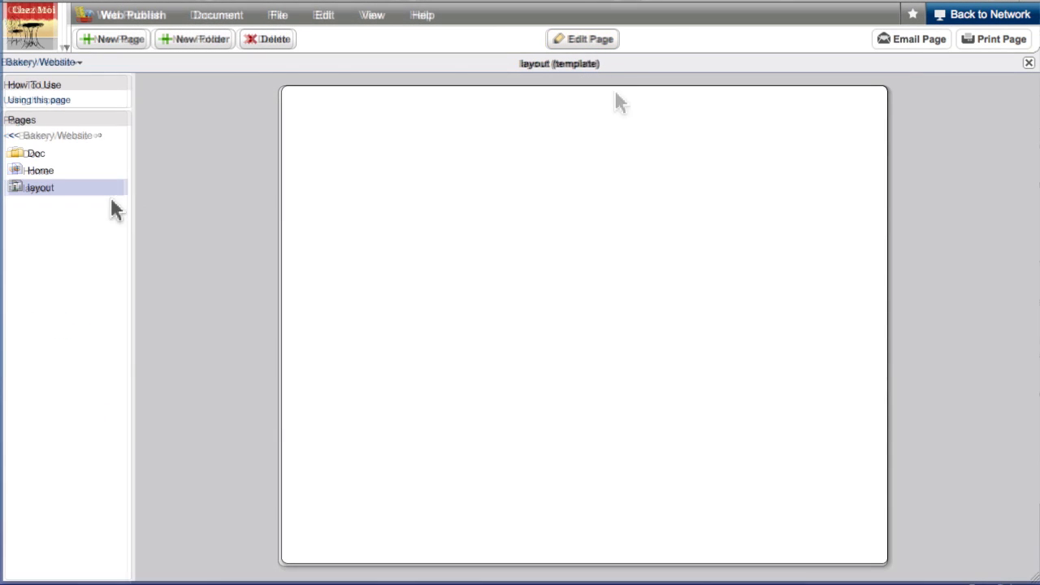
Step: Open the Home page for editing and enter "Now is the time for all good men" in the white centre area
{"action": "left_click", "coordinate": [47, 177]}
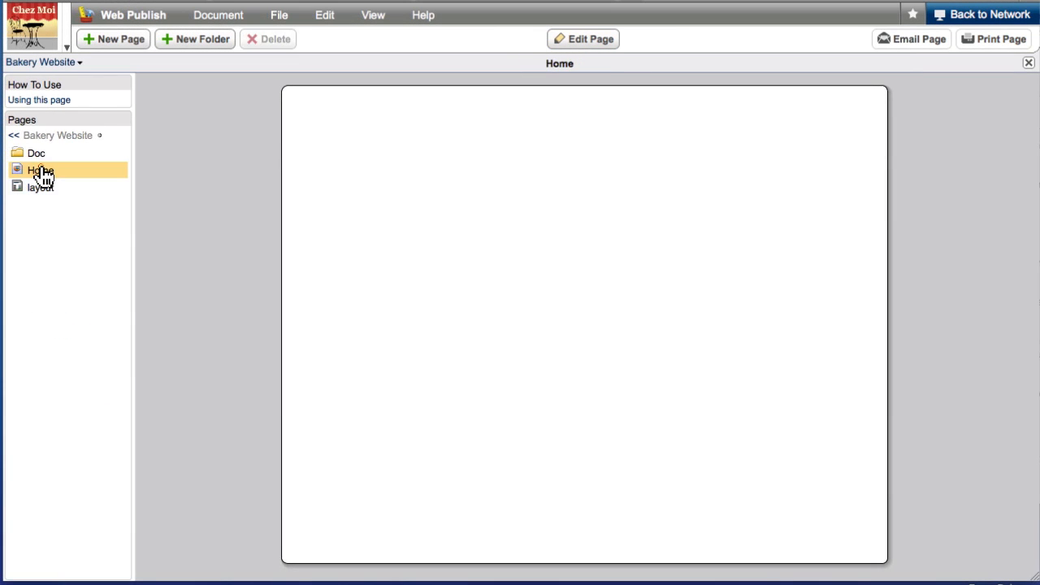
{"action": "left_click", "coordinate": [563, 42]}
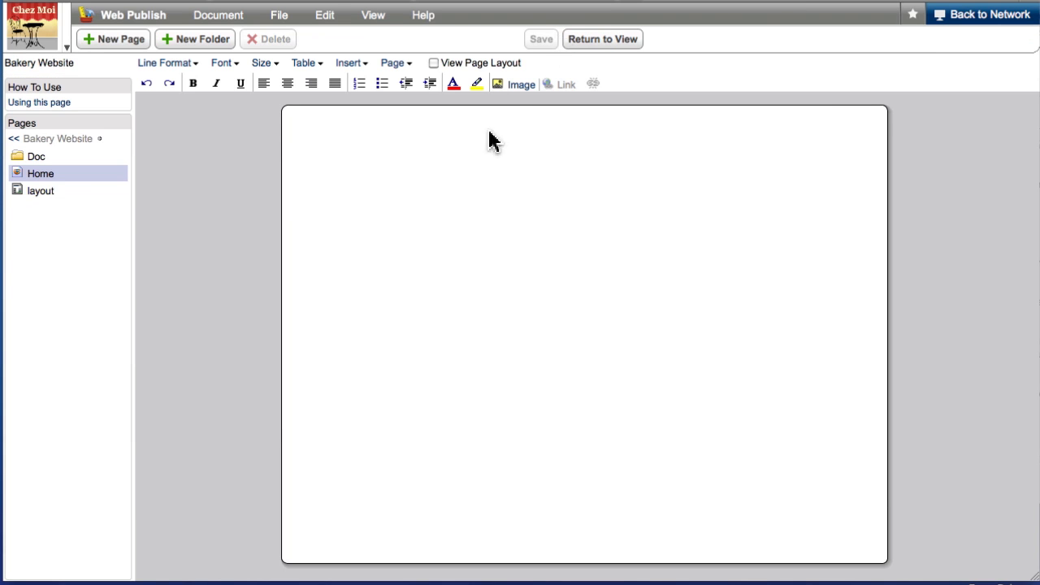
{"action": "type", "text": "Now "}
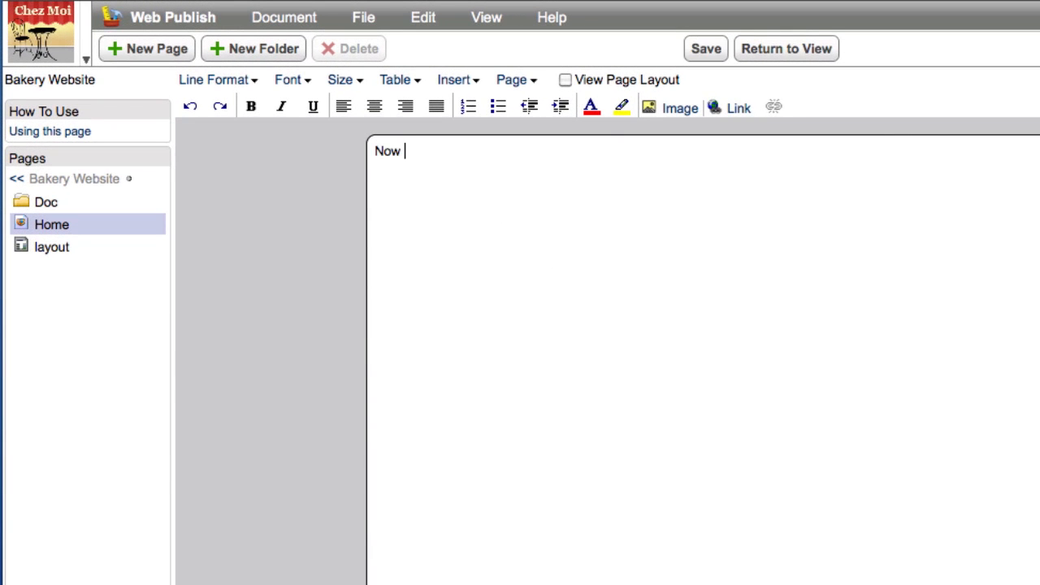
{"action": "type", "text": "is the time for "}
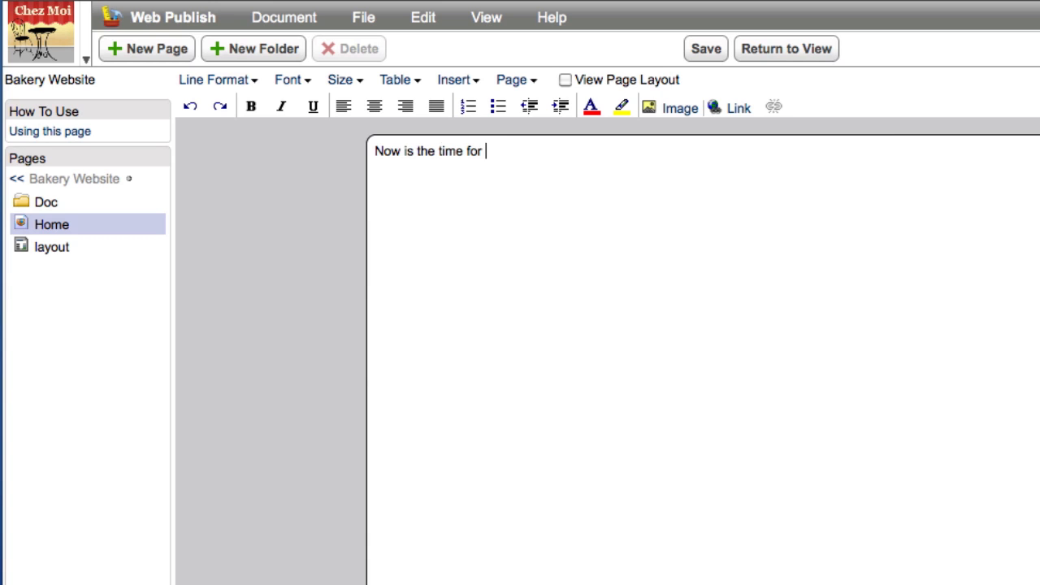
{"action": "type", "text": "all good men"}
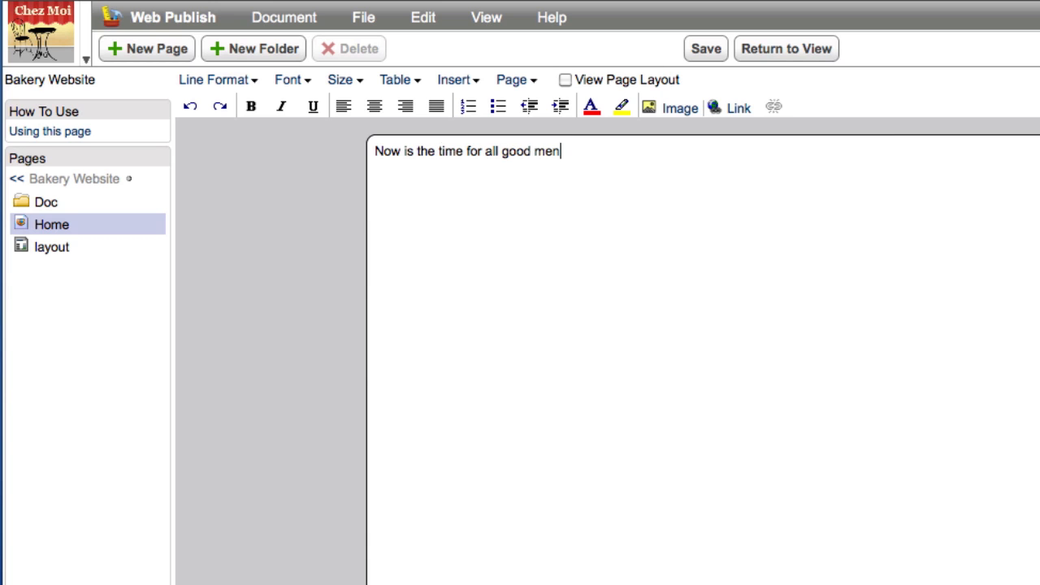
Step: Try to edit the grey side area of the Home page and dismiss the message
{"action": "left_click", "coordinate": [249, 321]}
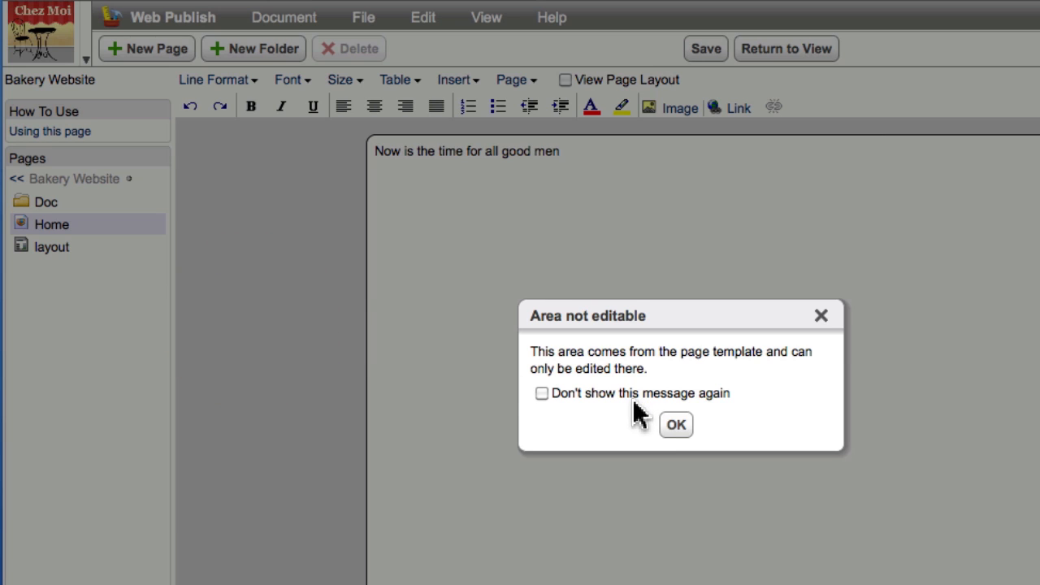
{"action": "left_click", "coordinate": [673, 425]}
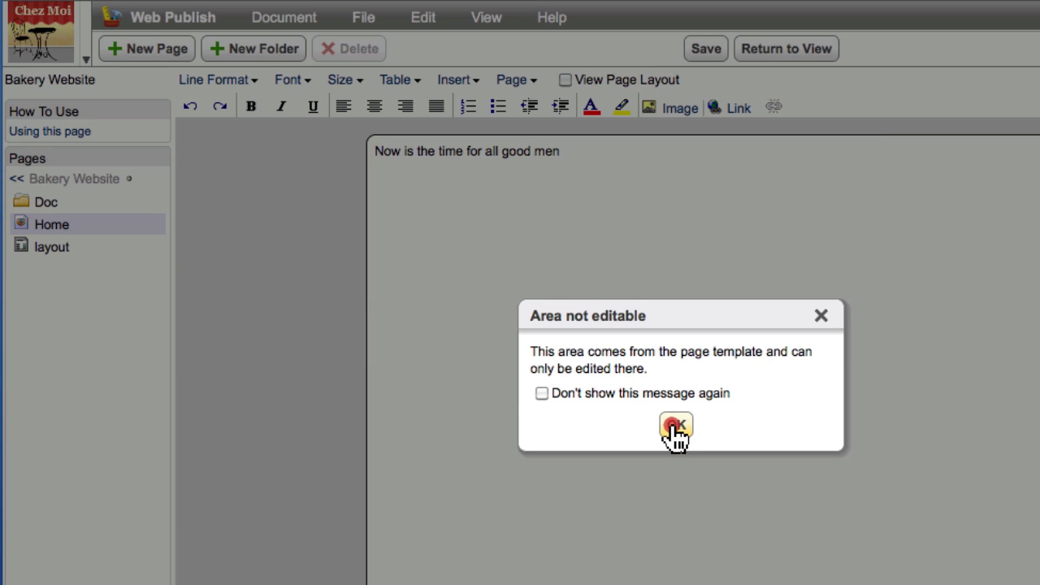